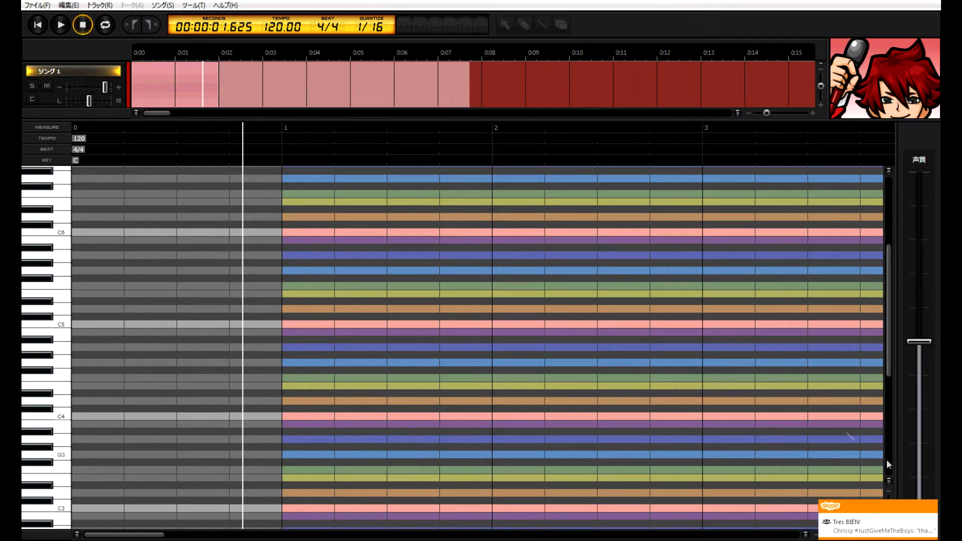
Open the last MIDI file in the current folder for import into the song track
click(931, 507)
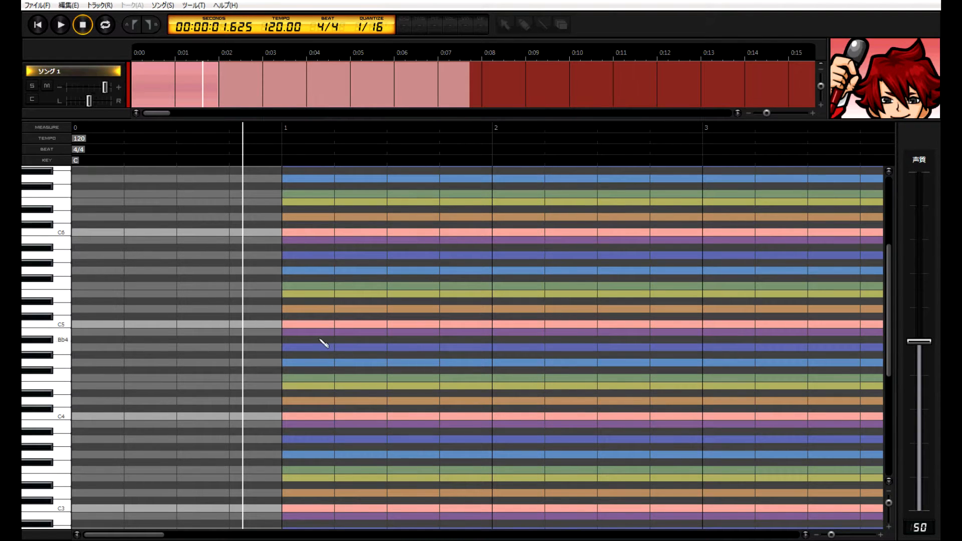
click(50, 6)
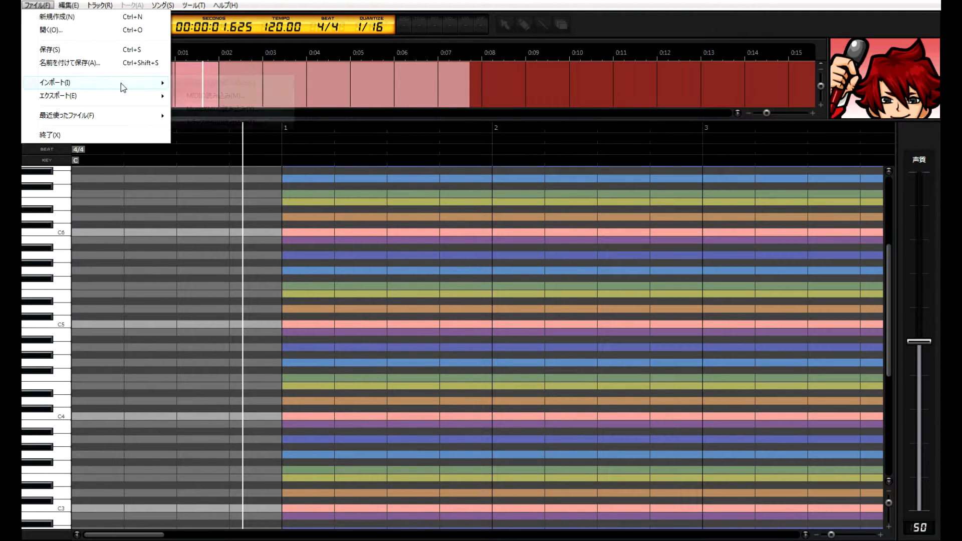
mouse_move(159, 83)
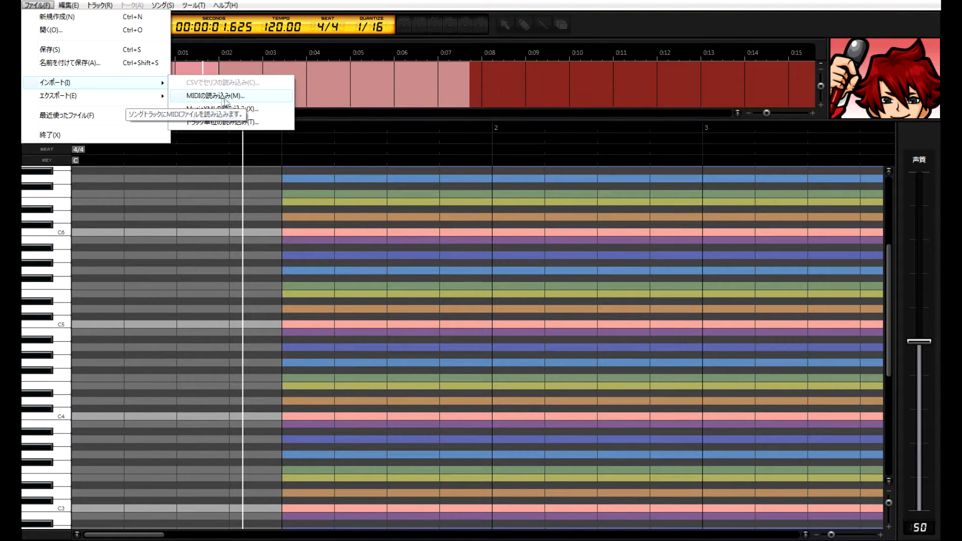
click(239, 96)
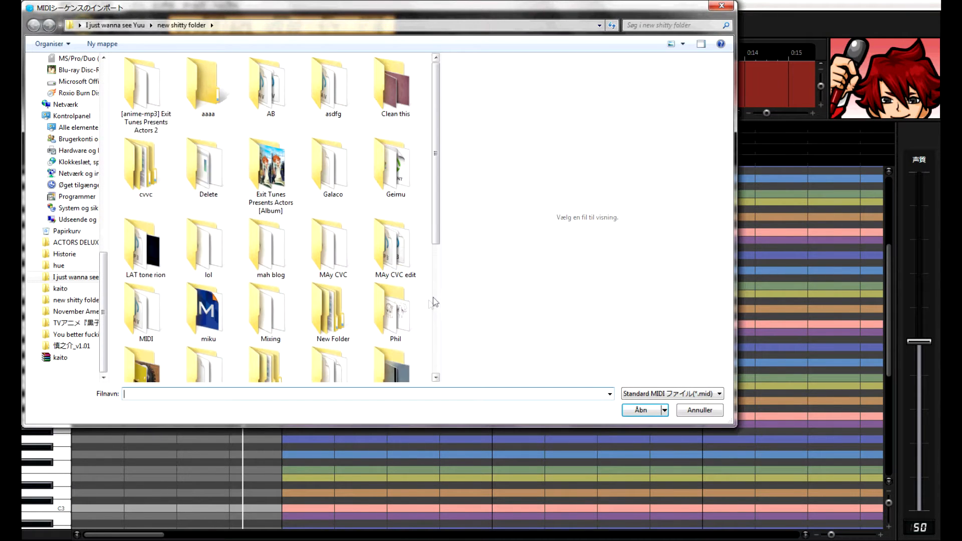
drag(435, 225, 434, 354)
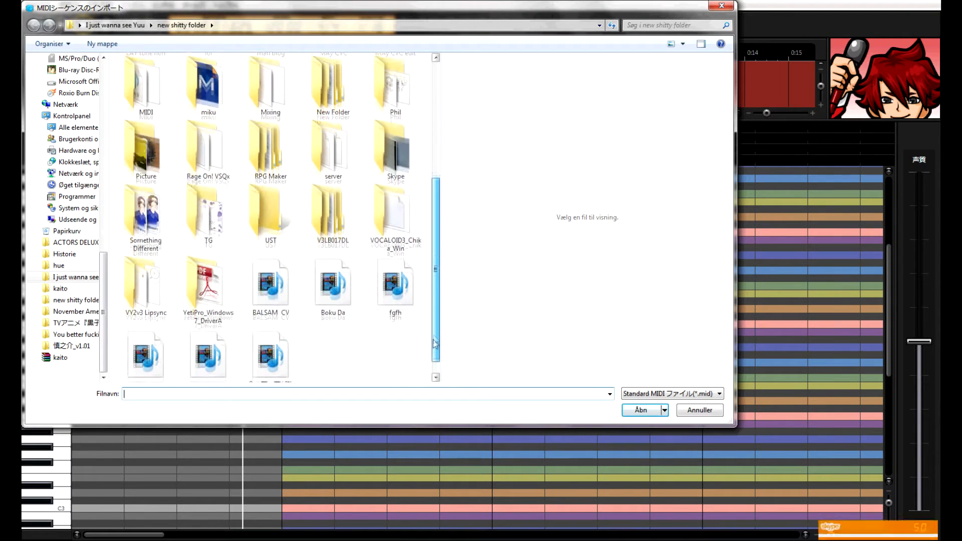
click(281, 345)
double_click(280, 345)
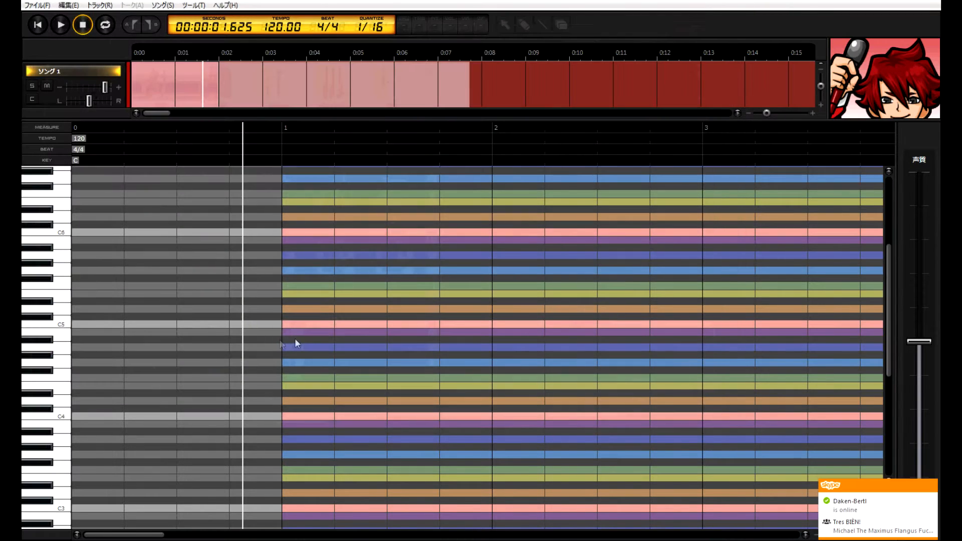
Import the Voice A track from the MIDI file together with its tempo and time signature
click(931, 486)
click(414, 195)
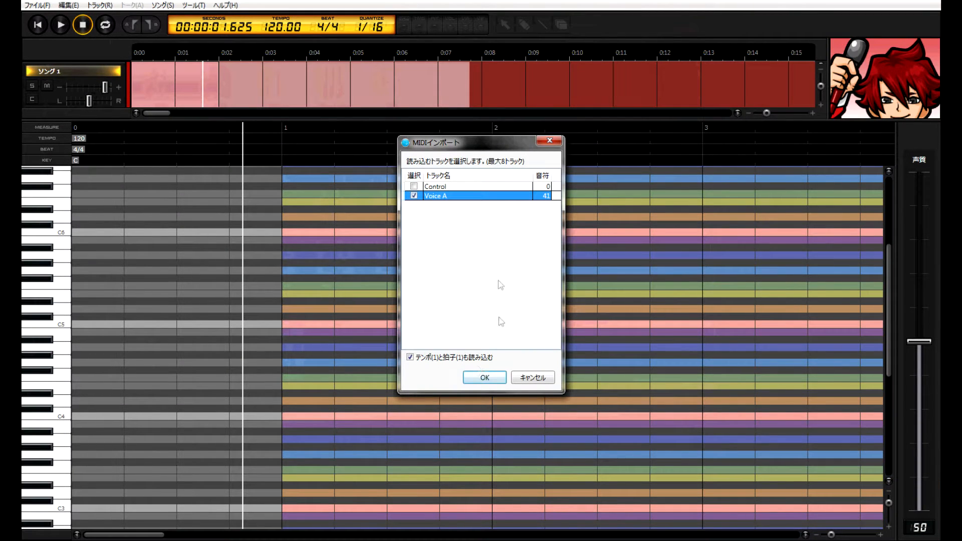
click(484, 379)
click(932, 506)
drag(151, 536, 161, 535)
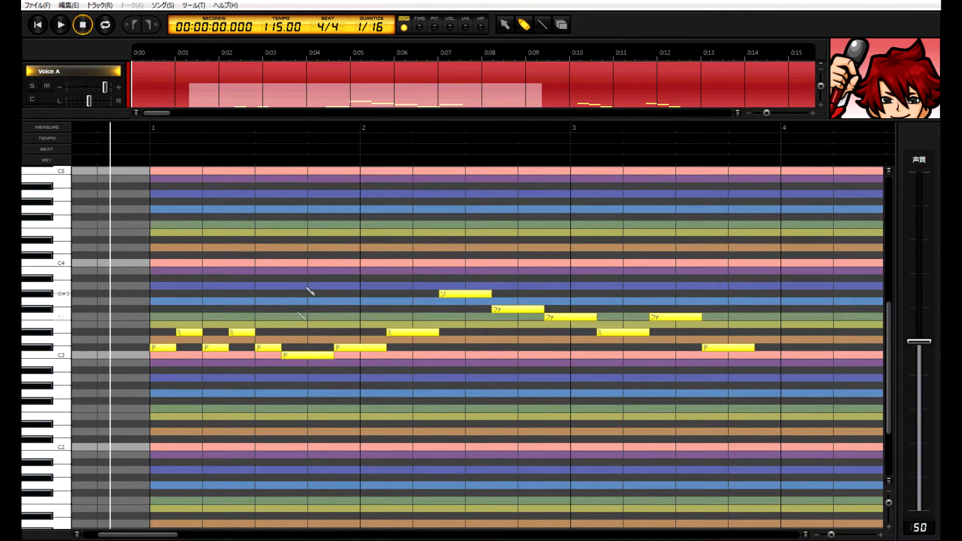
Move all the imported notes one measure later so the melody starts at measure 2, keeping their pitches
key(ctrl+a)
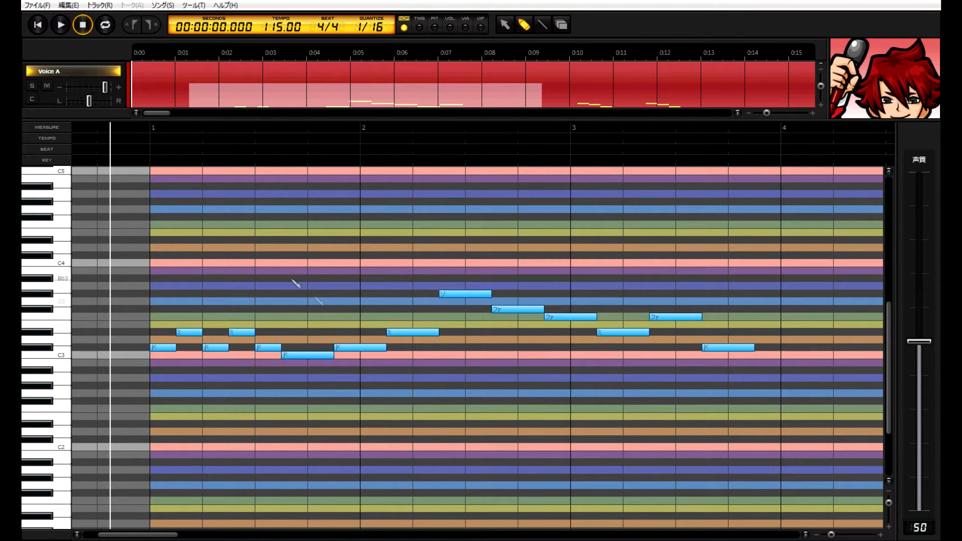
drag(163, 346, 371, 348)
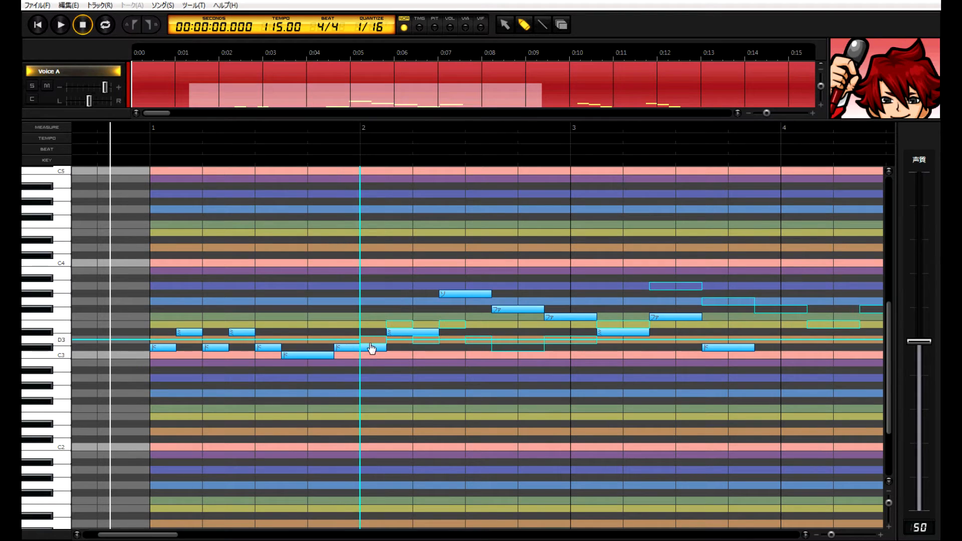
click(402, 387)
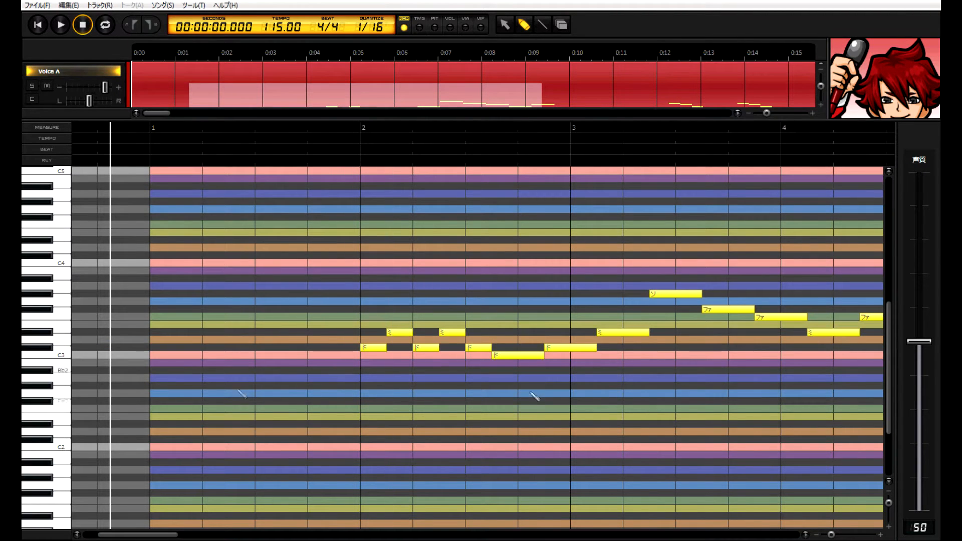
scroll(165, 535, right, 3)
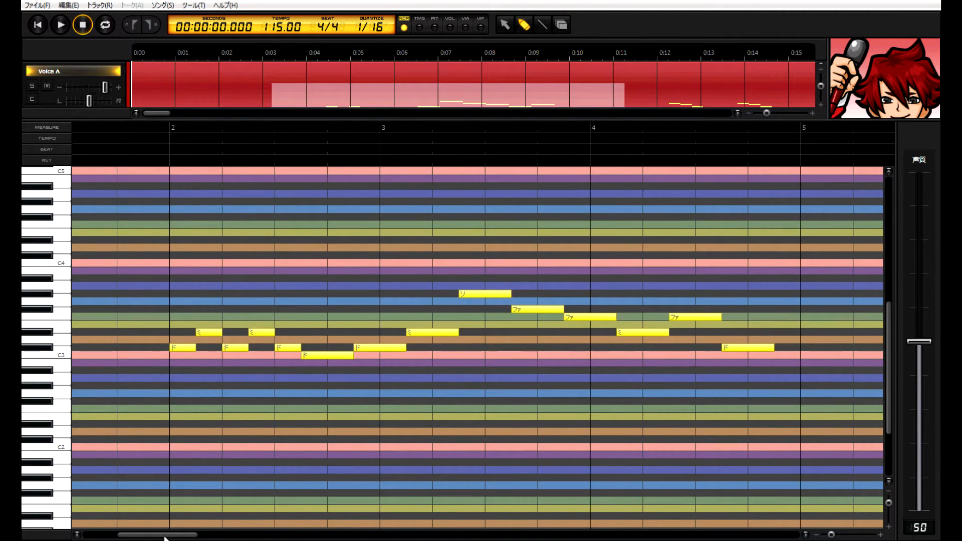
Copy the prepared lyrics from the other window and enter them in bulk starting from the first note
click(183, 348)
right_click(183, 349)
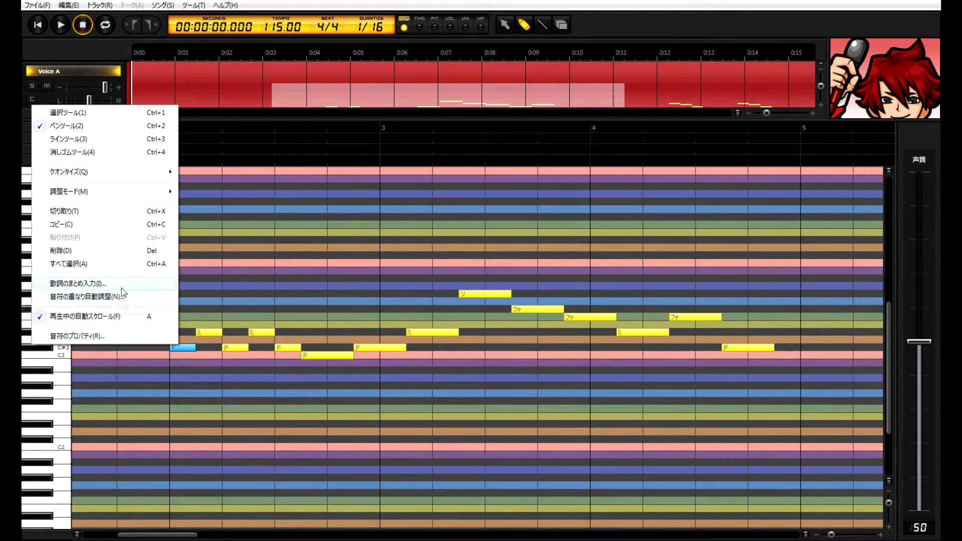
click(101, 285)
key(alt+Tab)
key(ctrl+a)
key(ctrl+c)
click(860, 122)
click(484, 252)
key(ctrl+v)
click(520, 331)
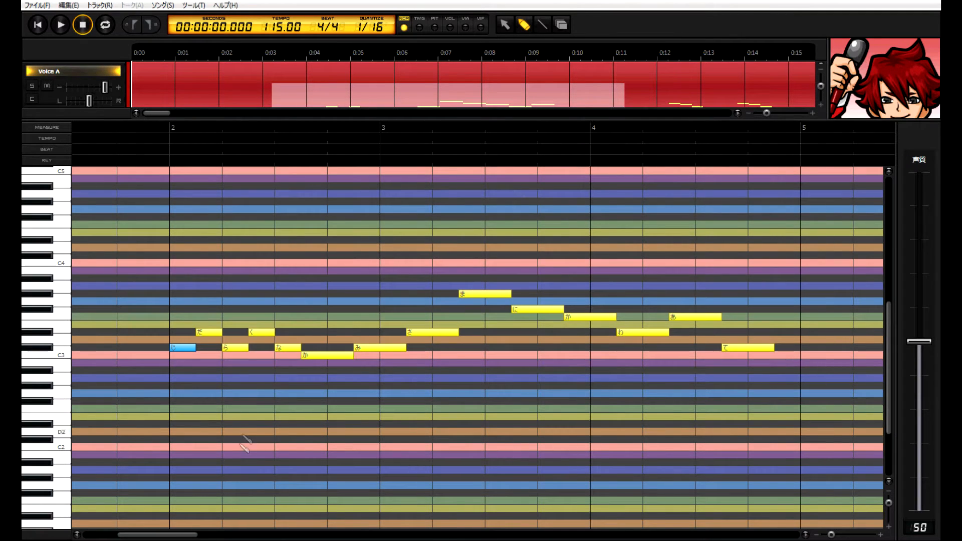
Play the song with the new lyrics from just before measure 2 through measure 7
mouse_move(176, 533)
mouse_down()
mouse_move(260, 532)
mouse_move(176, 533)
mouse_up()
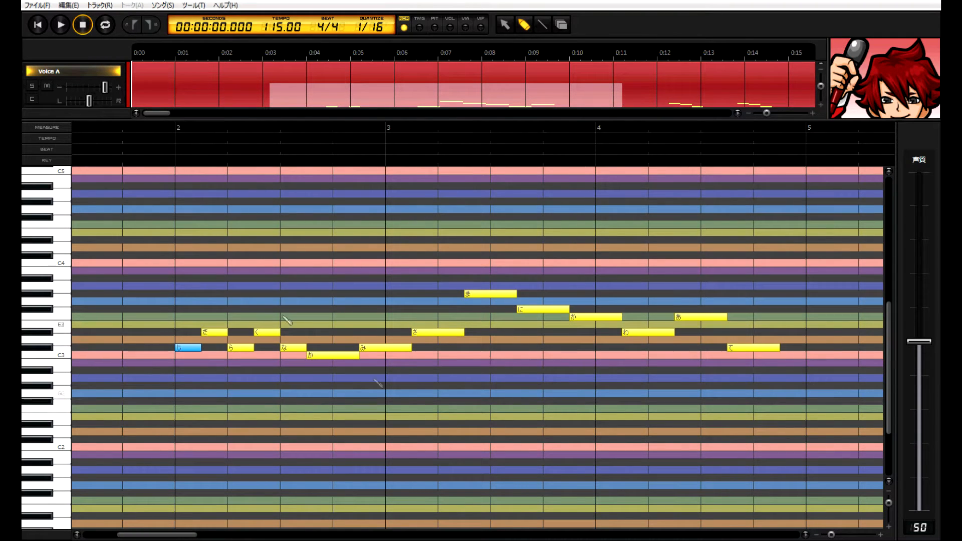
click(153, 132)
key(space)
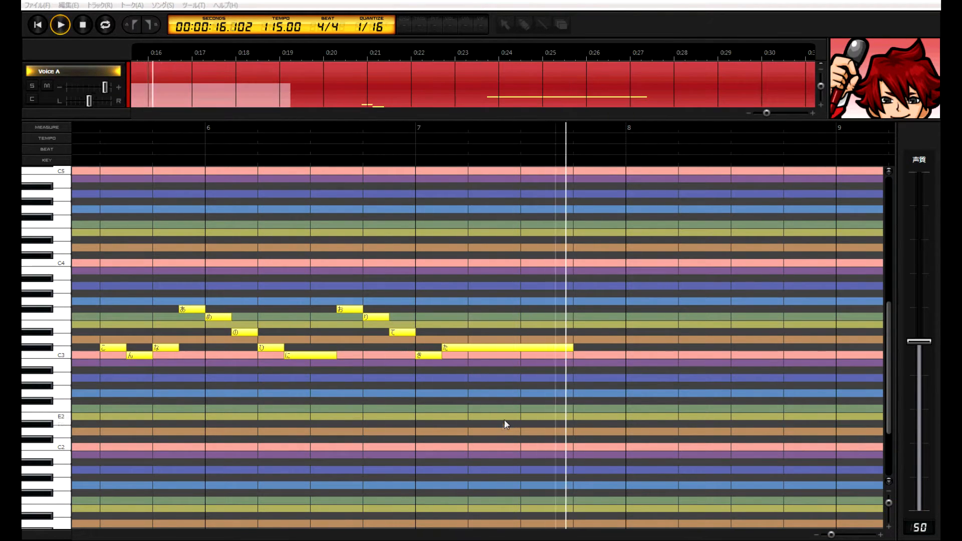
key(space)
drag(237, 535, 150, 537)
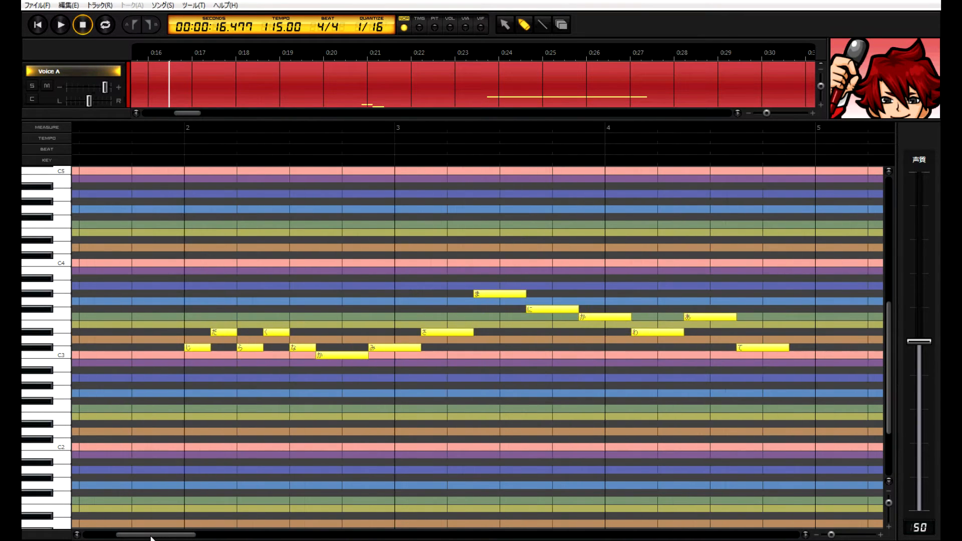
Return the playhead to just before measure 2 and look over the first note's editing options
click(163, 128)
scroll(285, 354, down, 2)
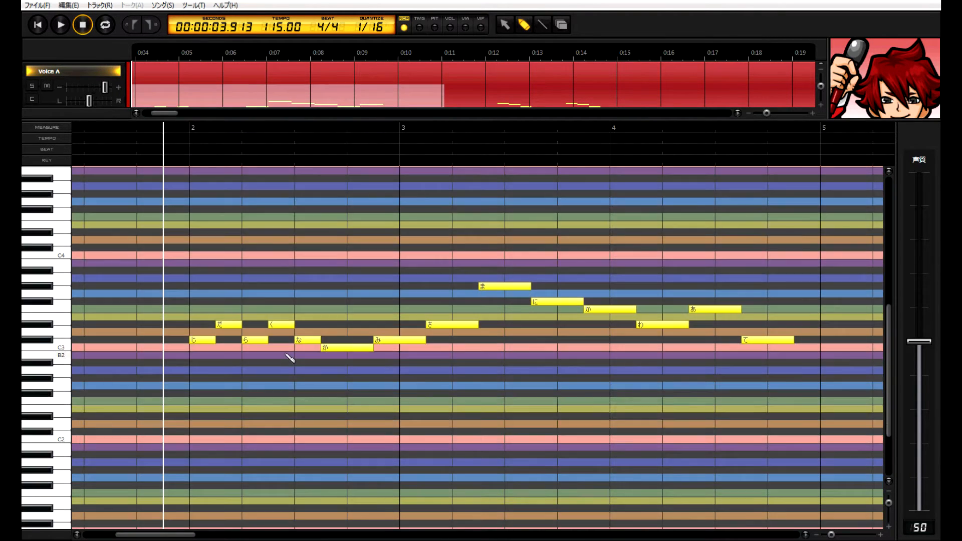
scroll(288, 356, up, 1)
right_click(207, 343)
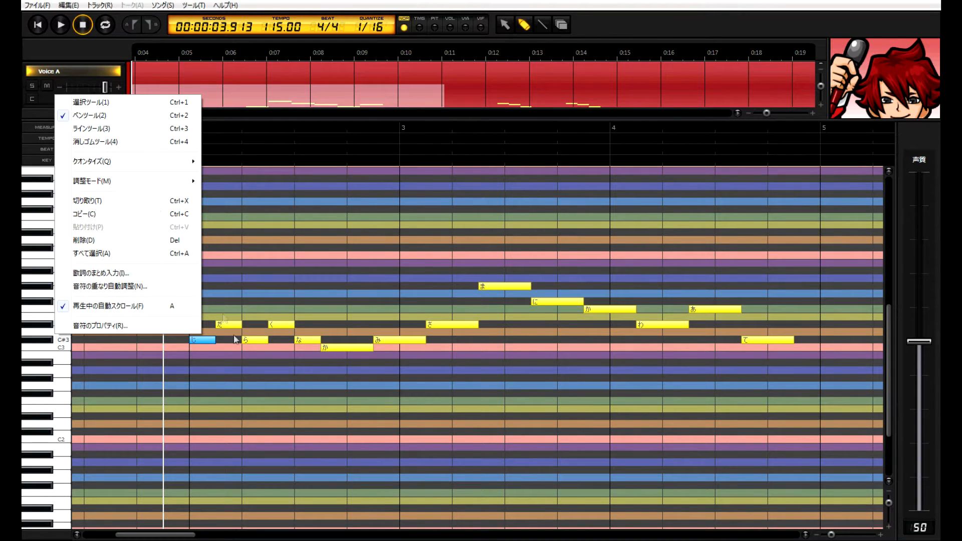
click(208, 393)
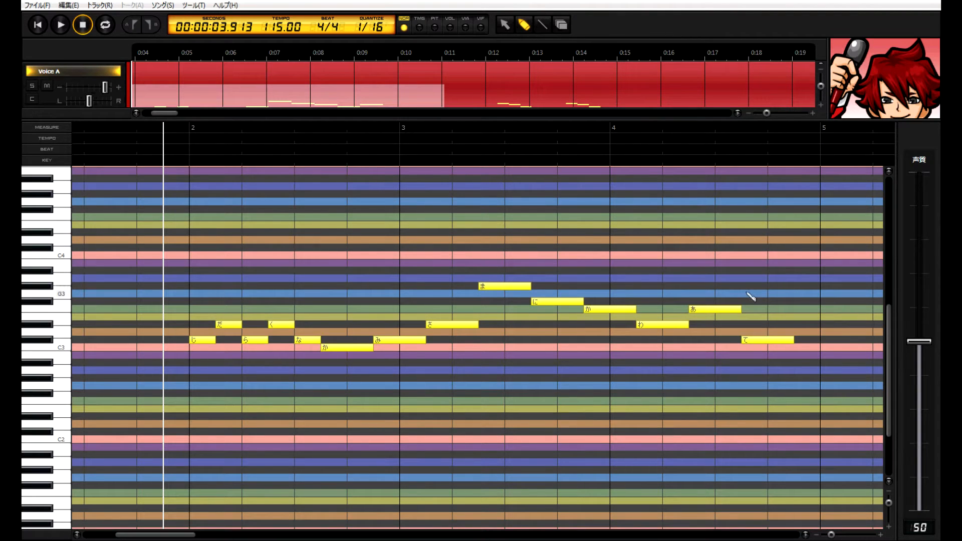
Set the voice quality (声質) to 90 and audition the phrase from just before measure 2
drag(925, 349, 926, 210)
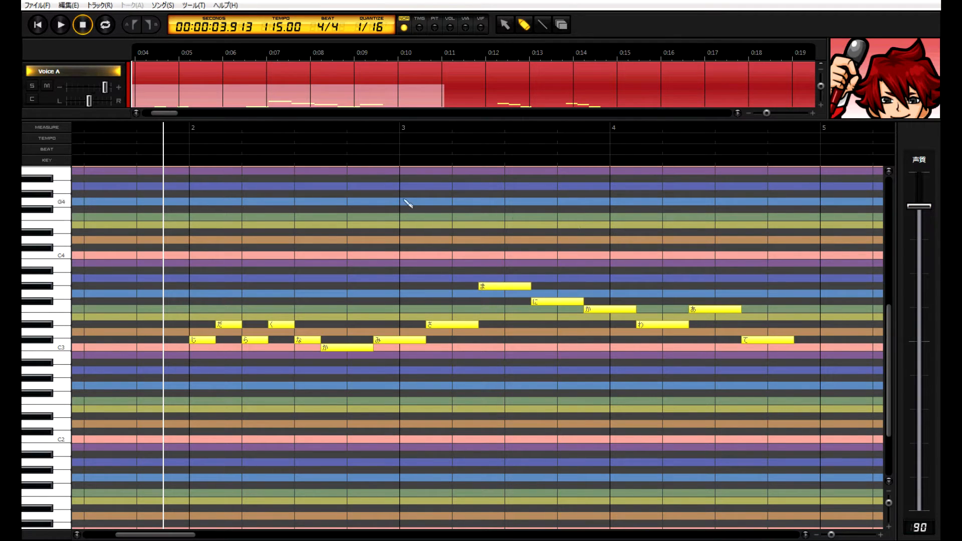
key(space)
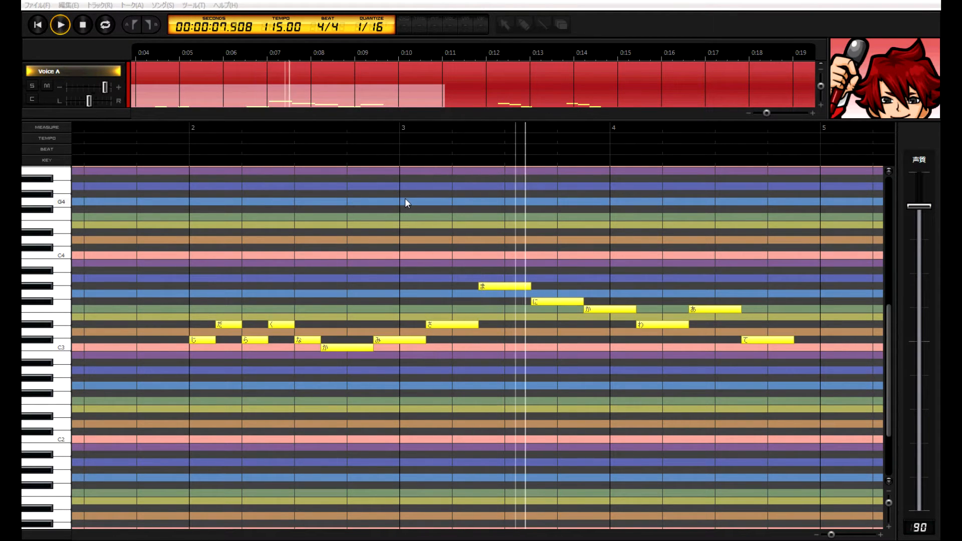
key(space)
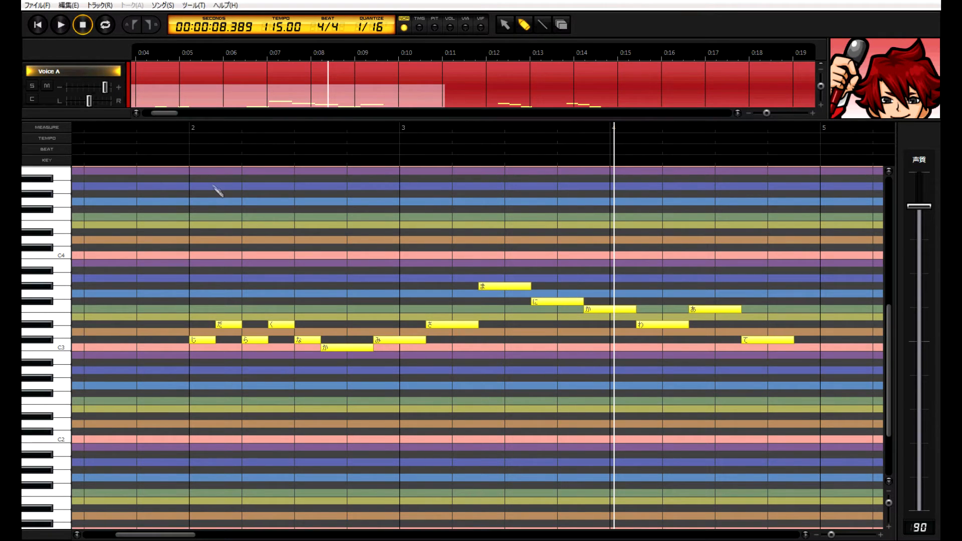
key(space)
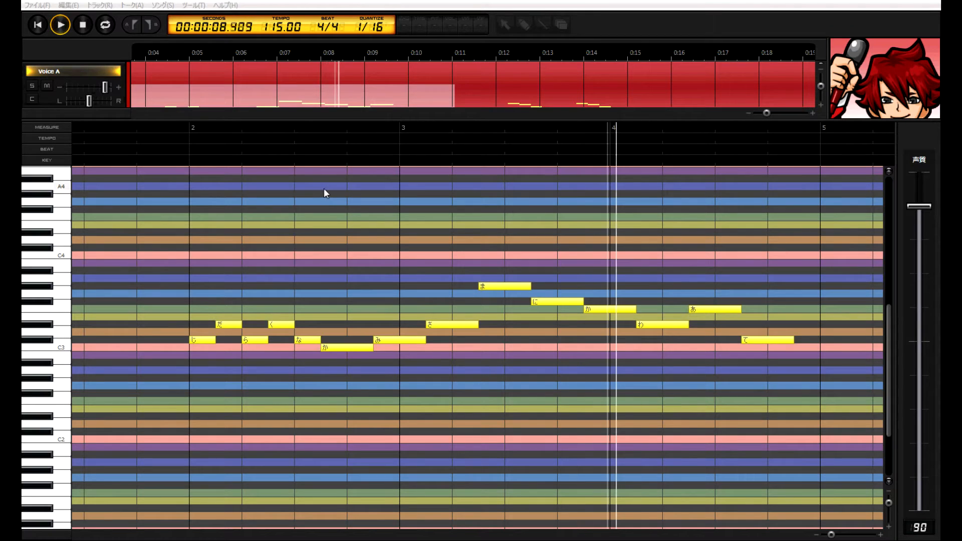
key(space)
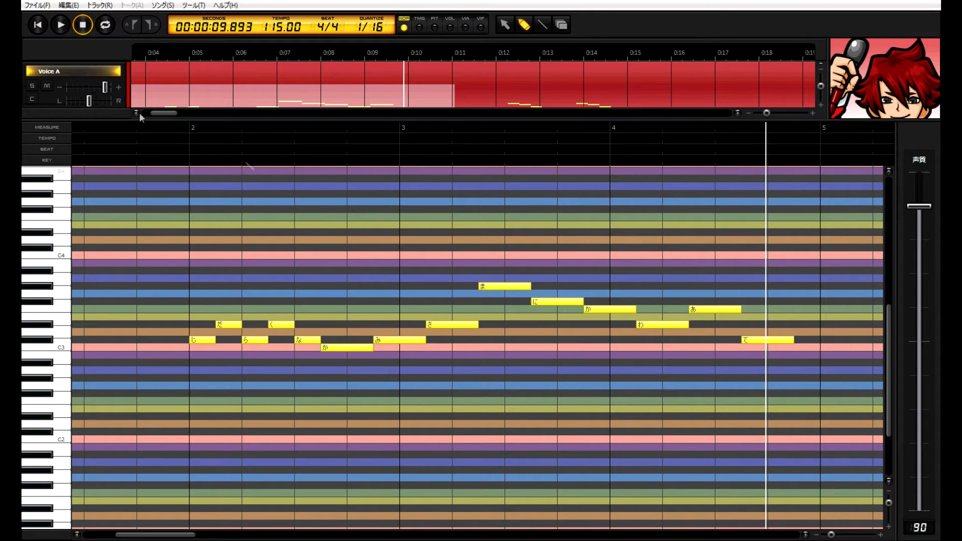
click(164, 129)
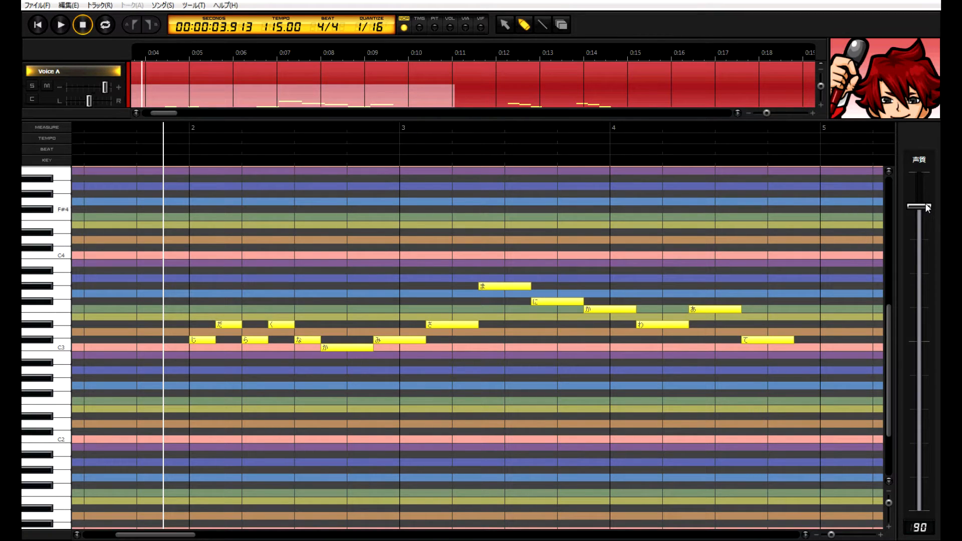
Audition the phrase with the voice quality (声質) at 10 and return the value to 50
drag(928, 204, 940, 480)
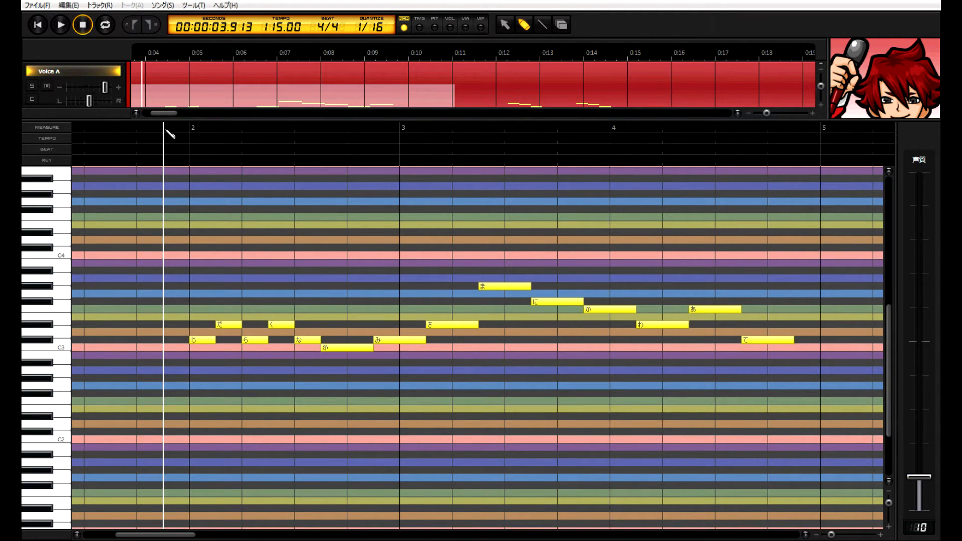
key(space)
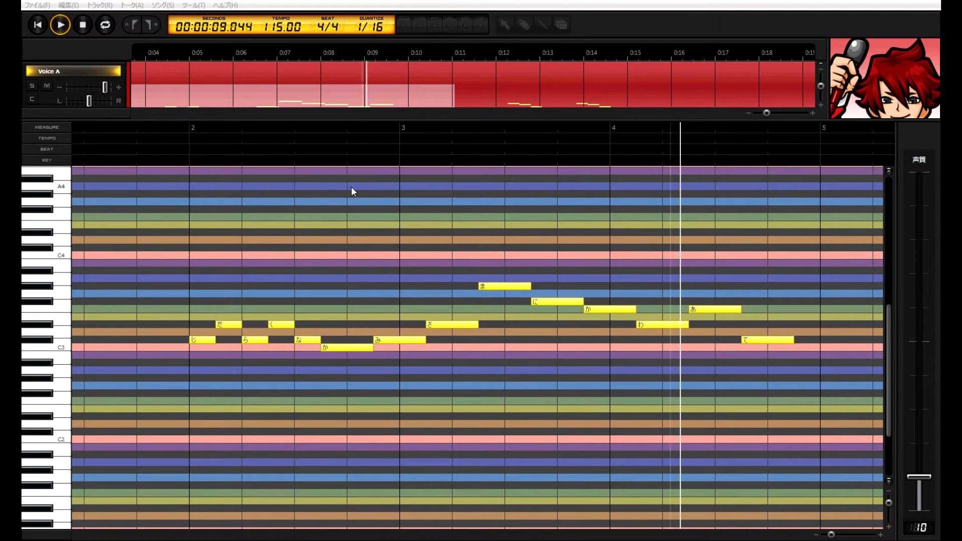
key(space)
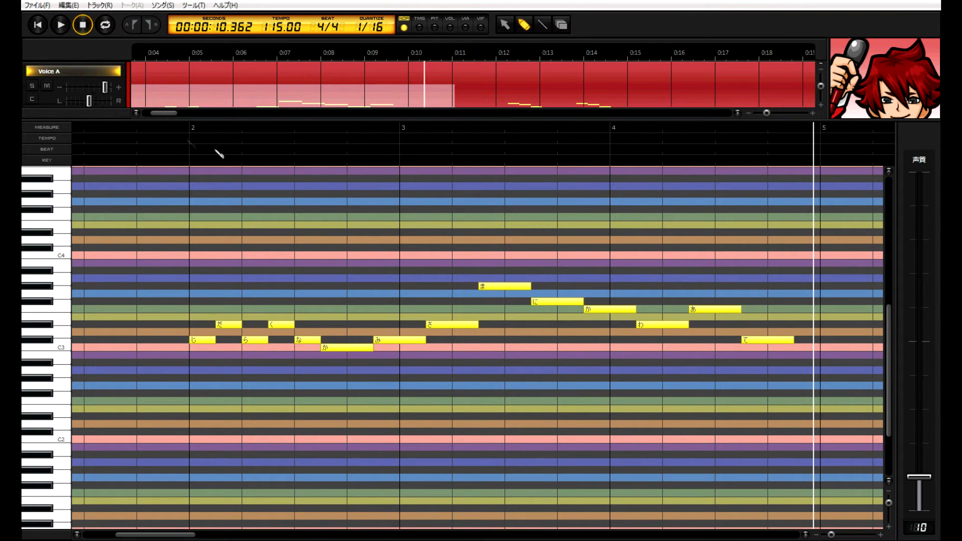
click(164, 130)
click(922, 471)
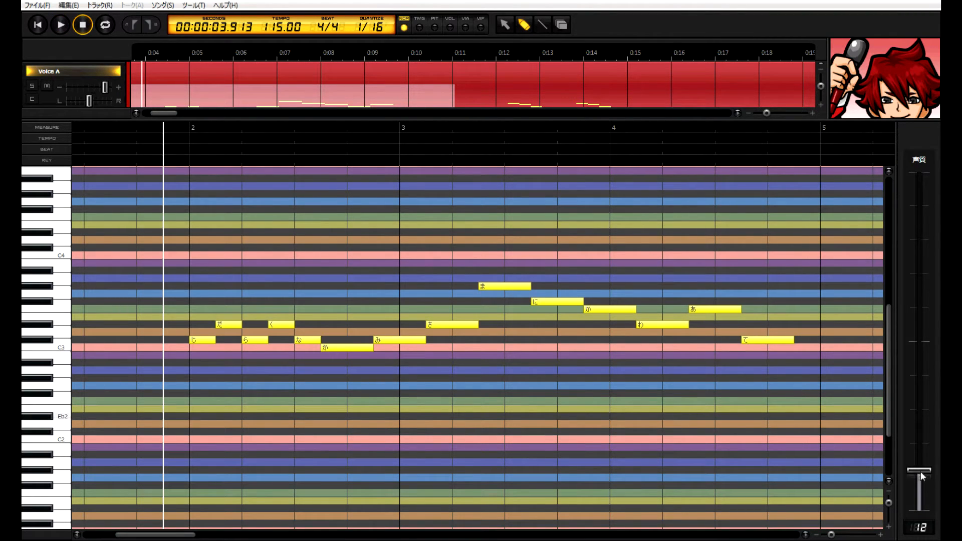
drag(926, 470, 927, 344)
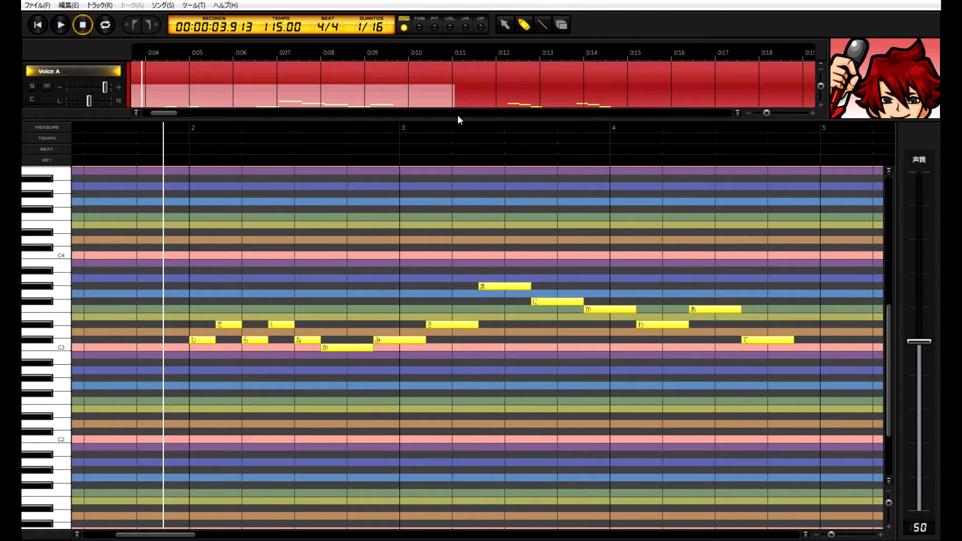
Display the phoneme timing (TMG) lines and audition the opening phrase from just before measure 2
click(420, 25)
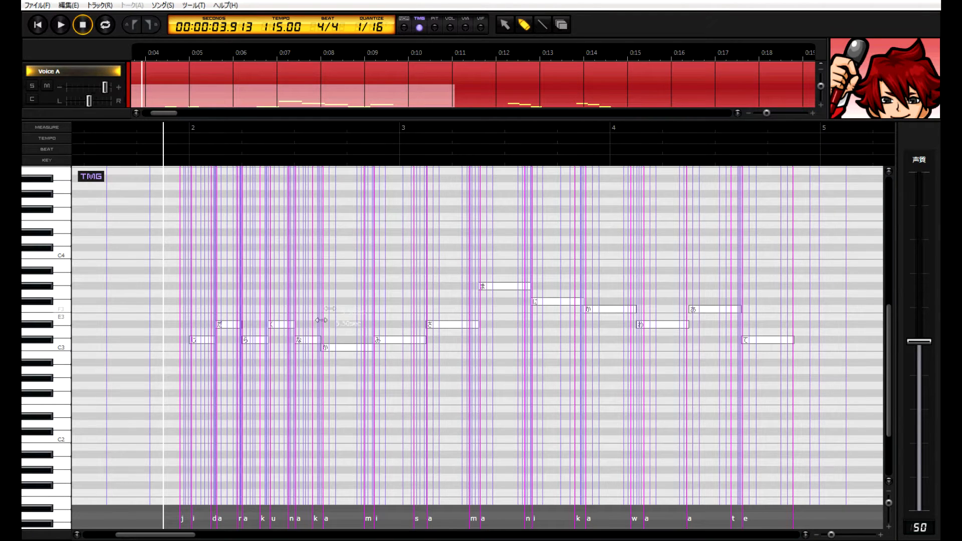
drag(167, 536, 170, 537)
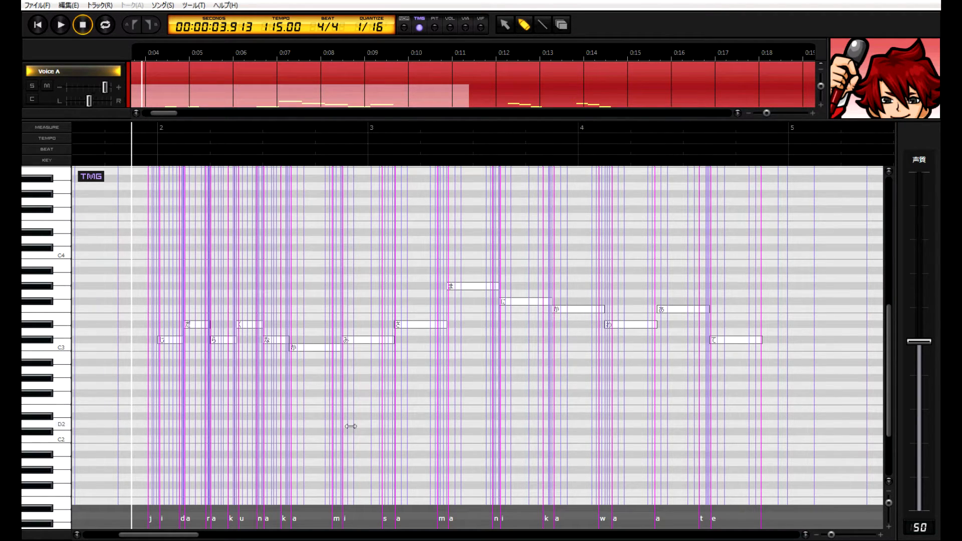
drag(172, 536, 181, 537)
drag(843, 535, 842, 536)
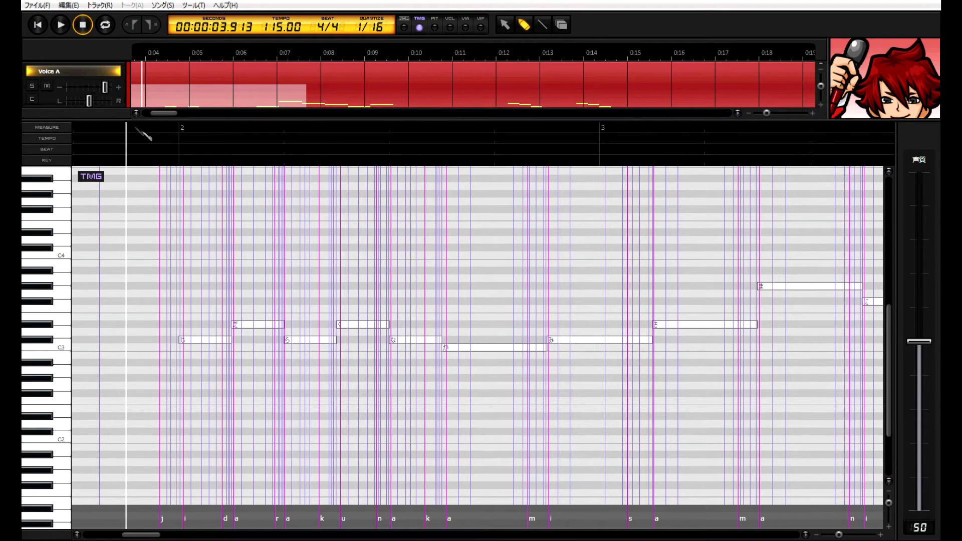
key(space)
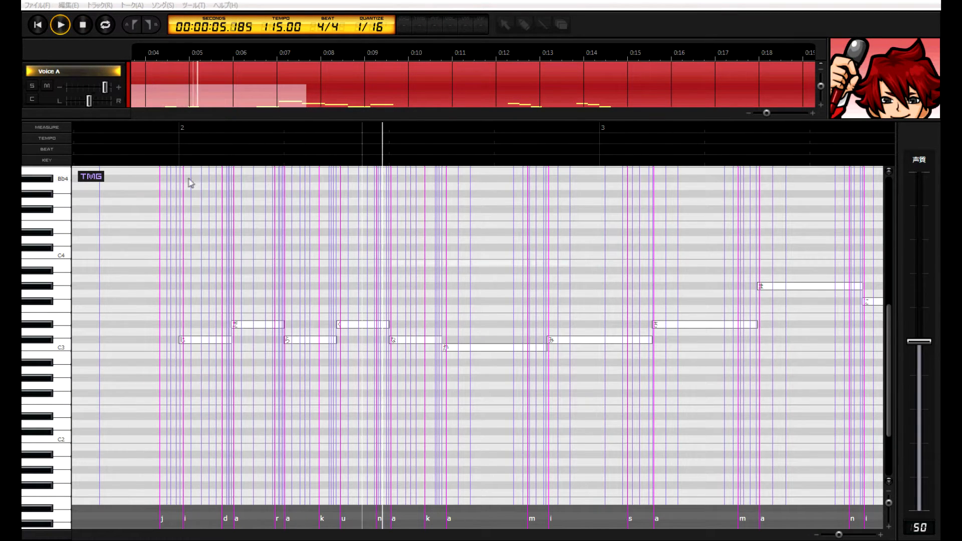
key(space)
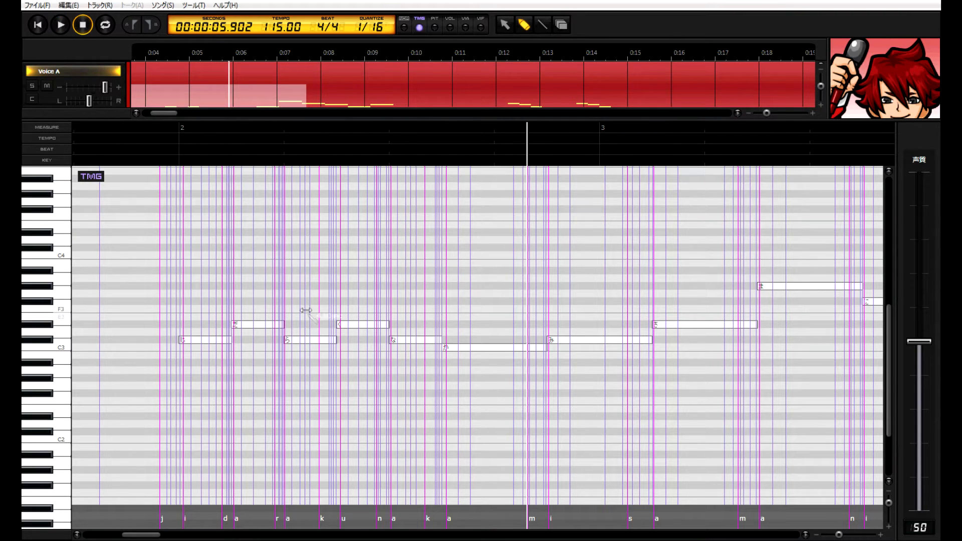
Shift the phoneme boundary between the "a" of ら and the "k" of く earlier and audition the opening phrase
drag(299, 303, 331, 313)
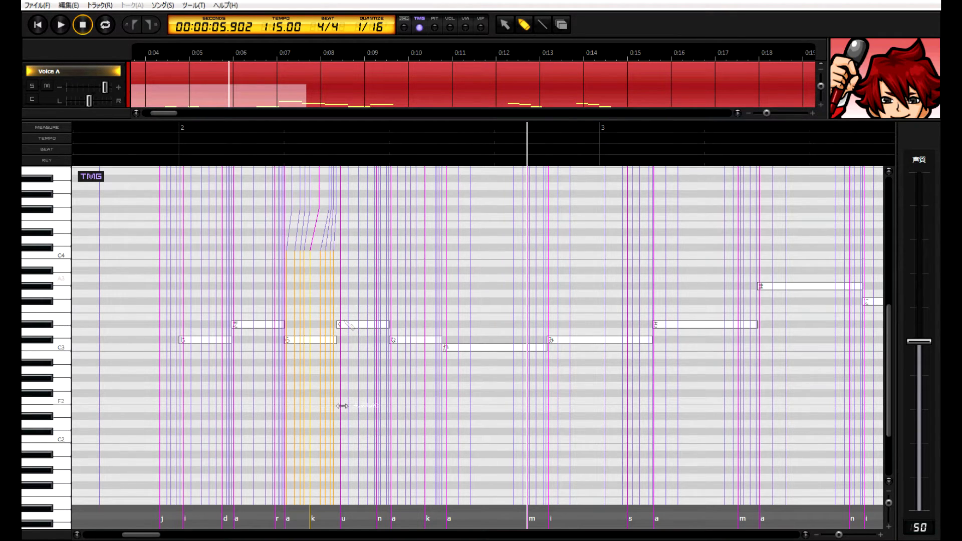
click(117, 128)
key(space)
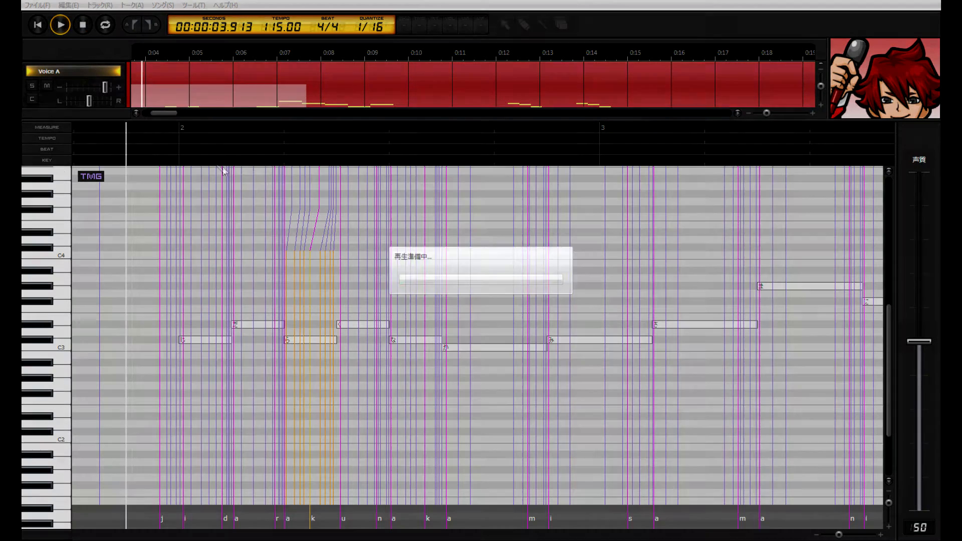
key(space)
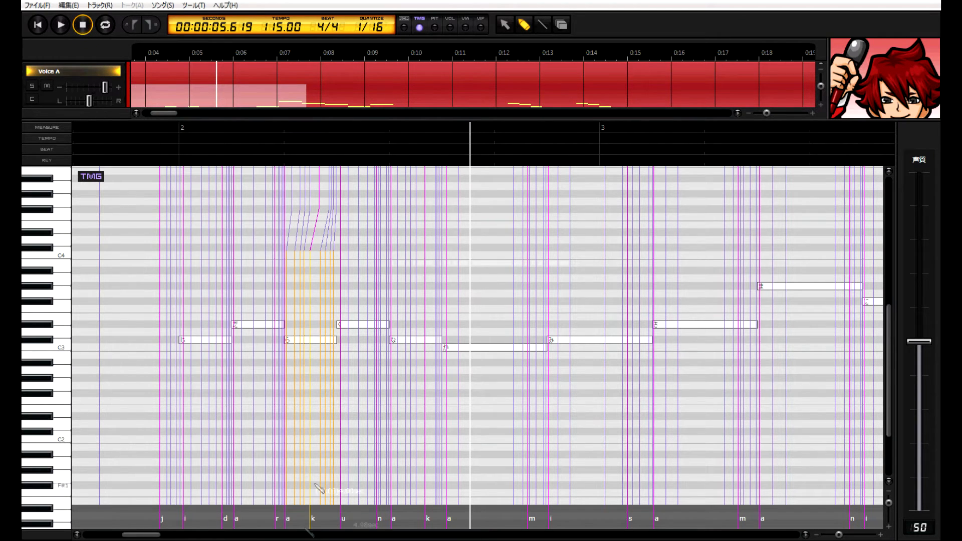
Audition the phrase starting with こんな before measure 6 with its current phoneme timing
drag(149, 536, 183, 537)
scroll(409, 426, down, 1)
scroll(409, 436, up, 1)
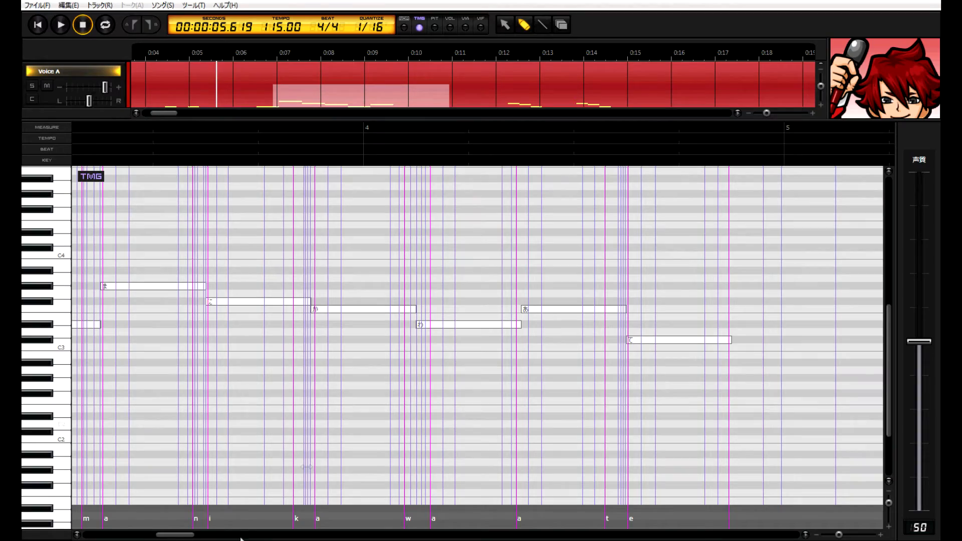
drag(175, 538, 213, 538)
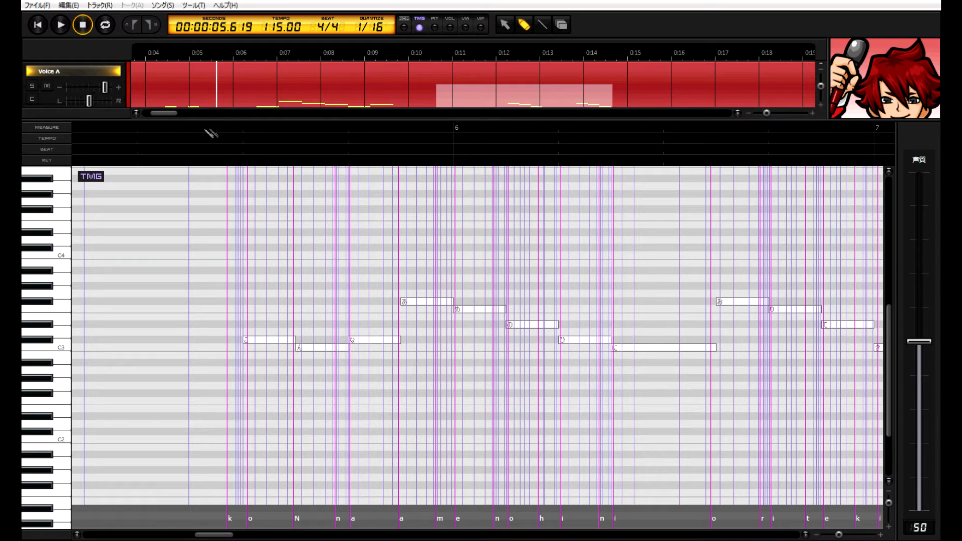
click(163, 128)
key(space)
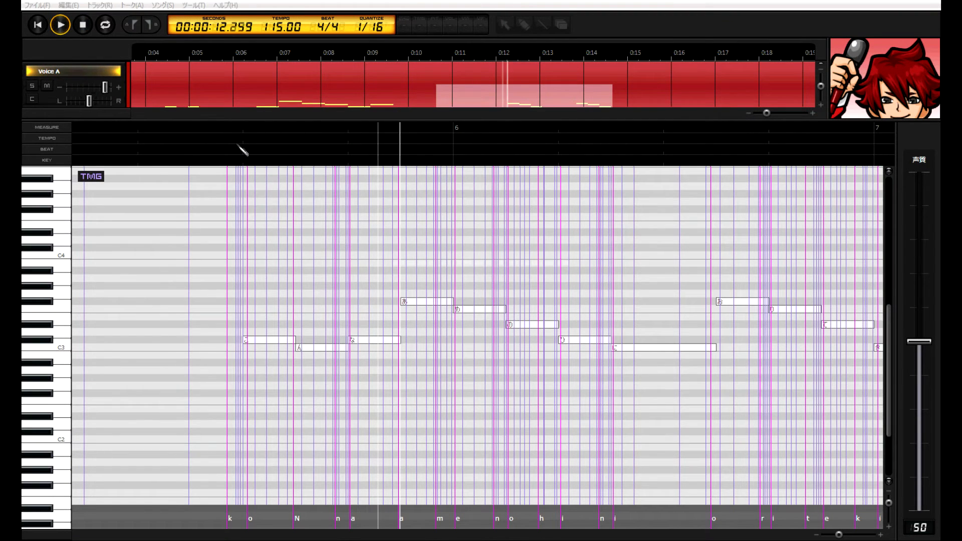
key(space)
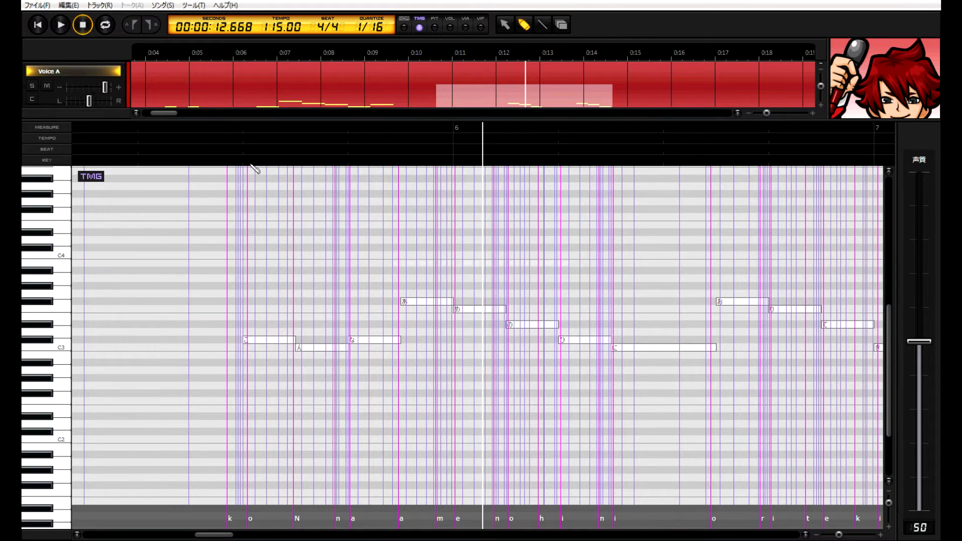
Move the inner timing lines of the ん note in こんな later and audition the phrase
drag(326, 219, 321, 244)
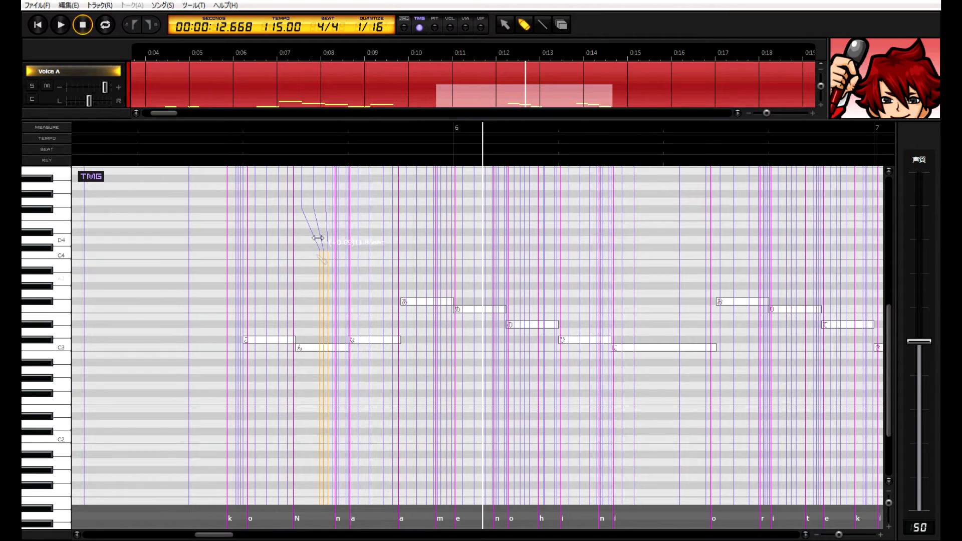
click(172, 131)
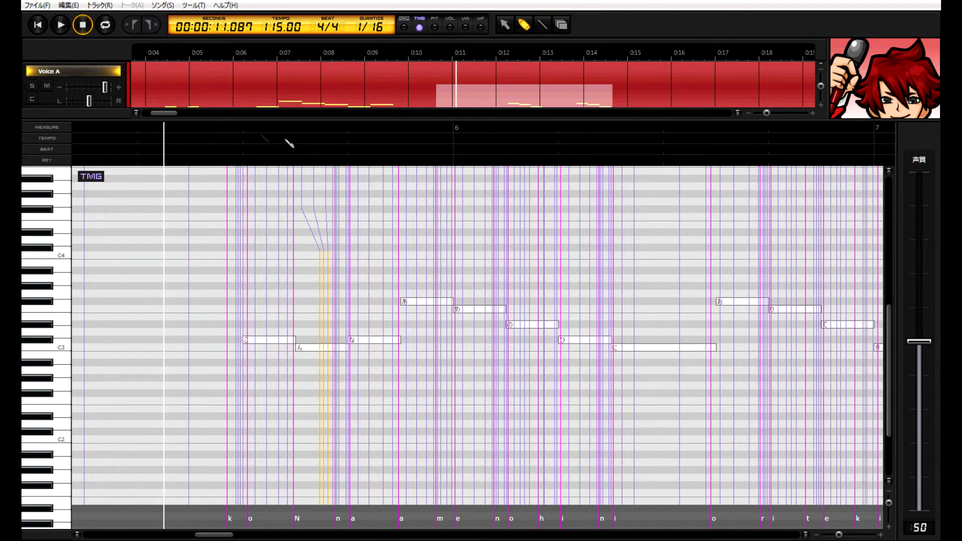
key(space)
key(space)
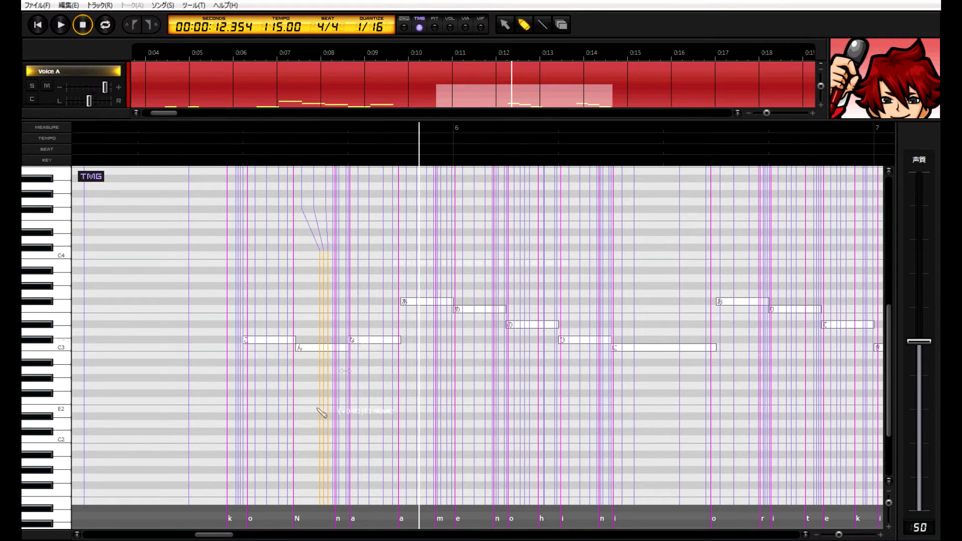
Audition the closing phrase around measure 7 through the long た note
drag(217, 536, 248, 536)
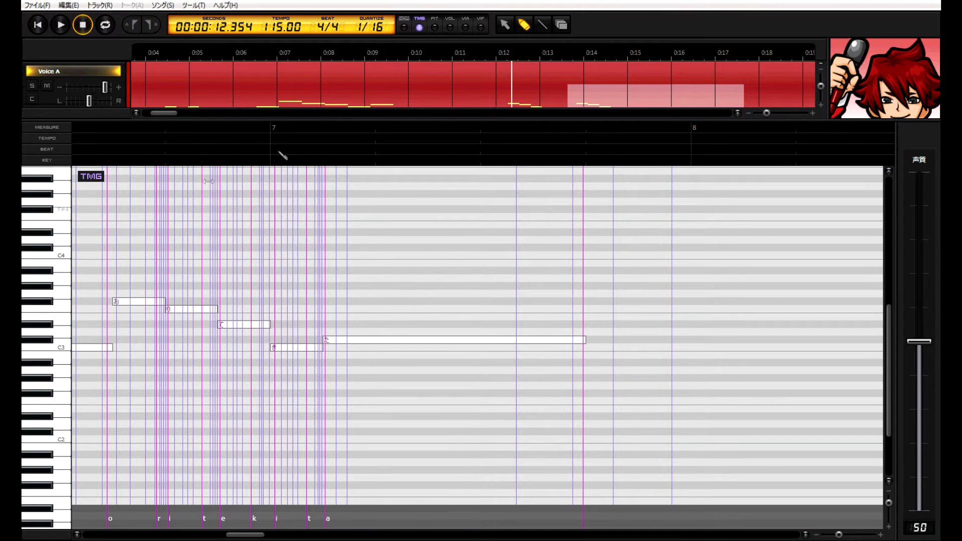
click(166, 133)
key(space)
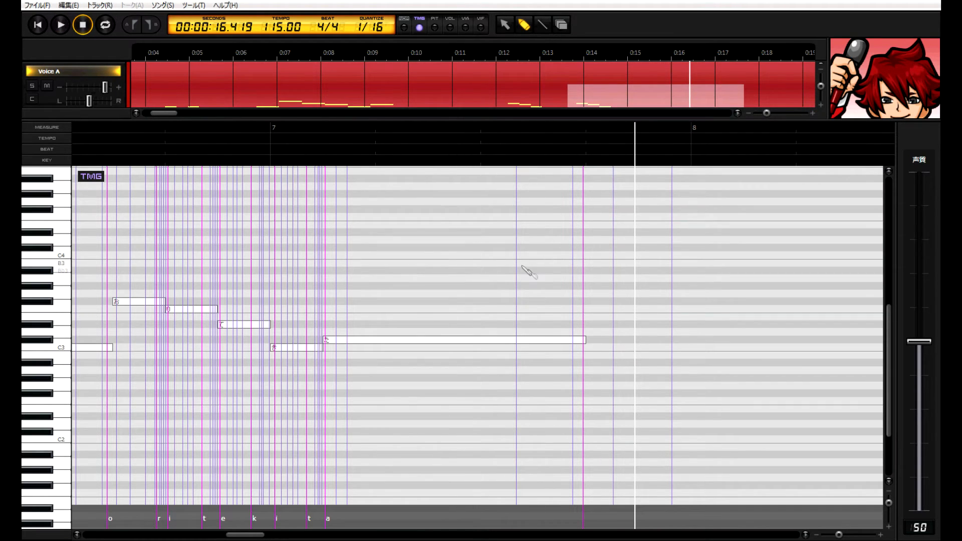
Move two inner timing lines of the long た note in measure 7 later and audition the closing phrase
mouse_move(517, 274)
mouse_down()
mouse_move(558, 271)
mouse_move(536, 272)
mouse_move(535, 261)
mouse_up()
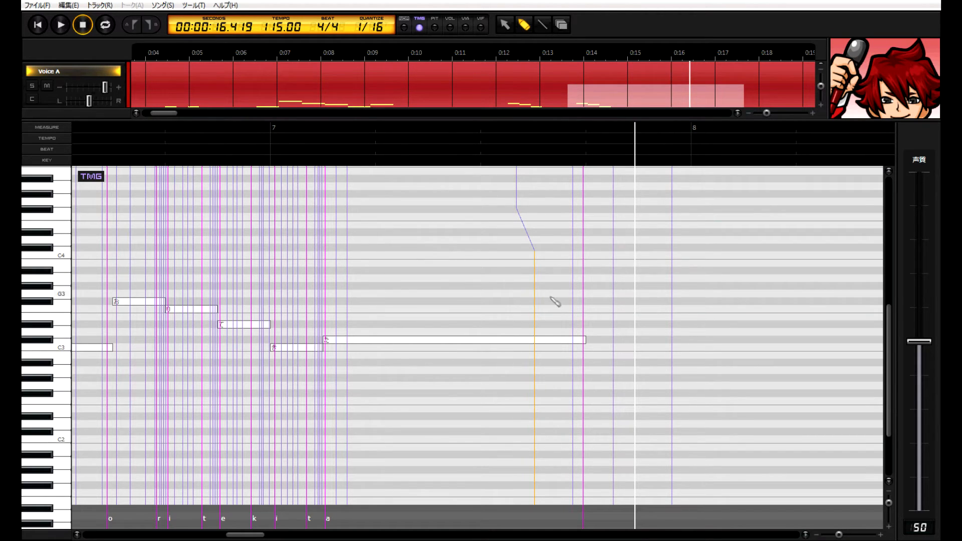
drag(534, 275, 558, 277)
drag(346, 267, 442, 268)
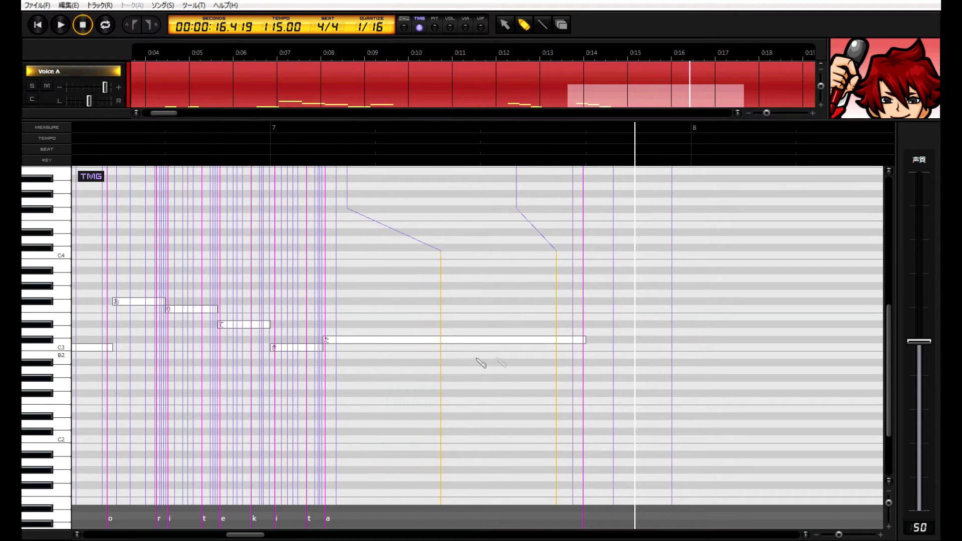
click(87, 132)
key(space)
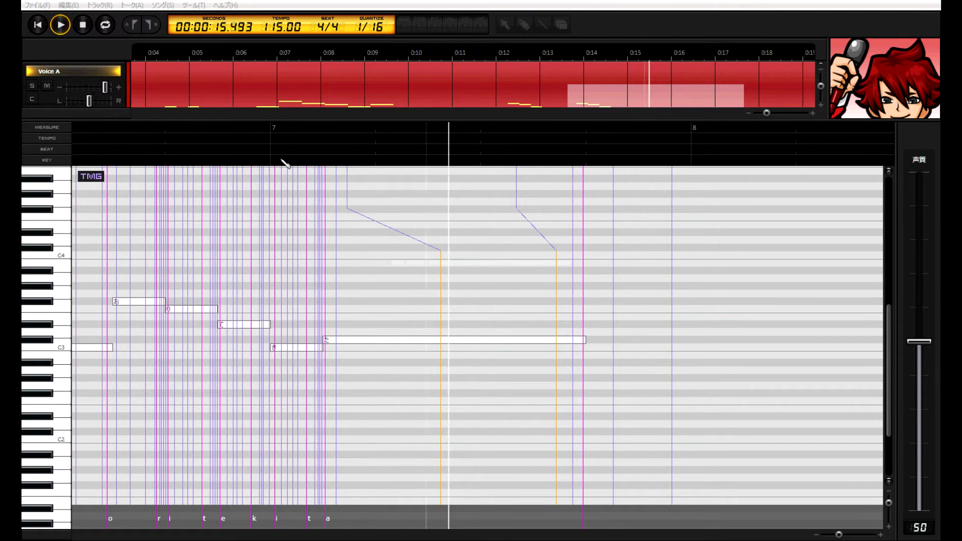
Switch to pitch (PIT) editing and draw downward pitch dips at the start of the first じ note and the み note before measure 3
drag(249, 534, 235, 536)
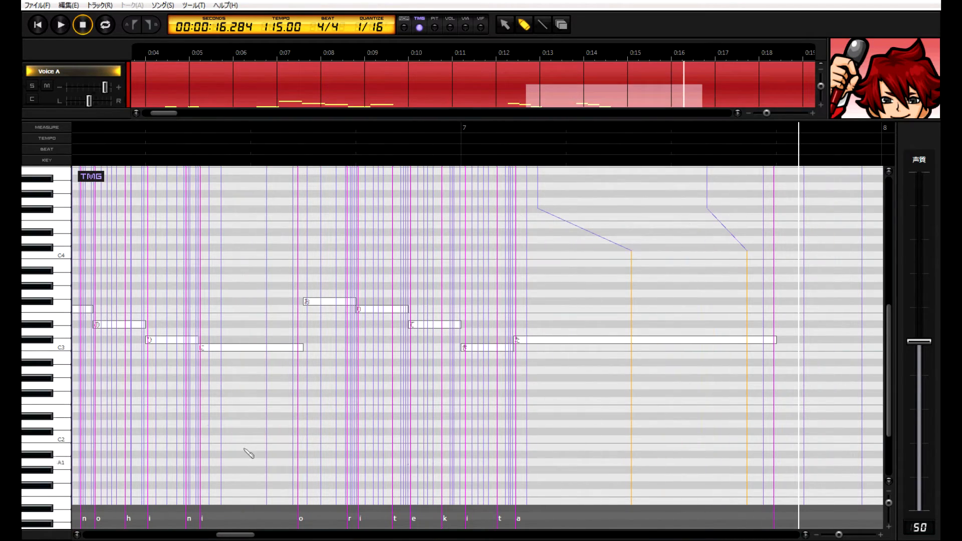
drag(238, 535, 146, 535)
click(435, 28)
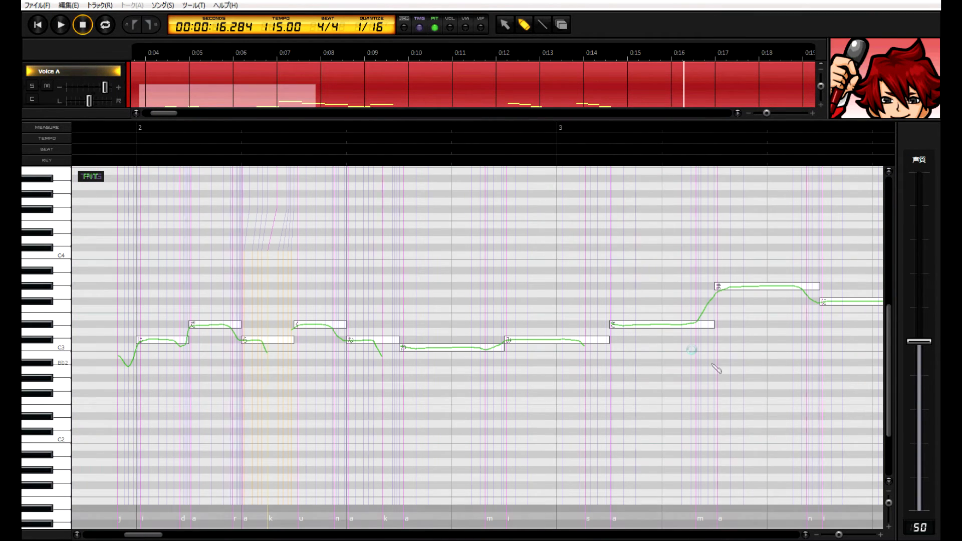
drag(839, 535, 835, 535)
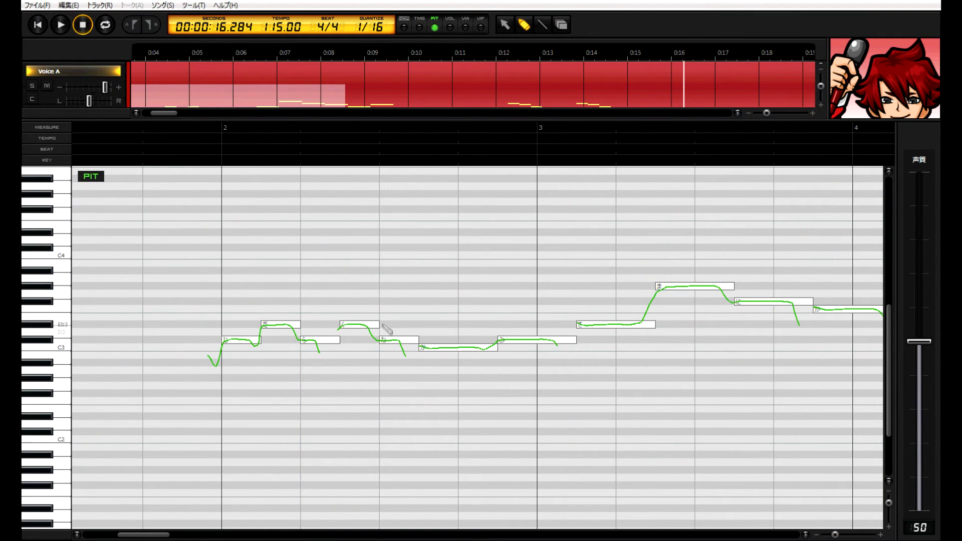
mouse_move(153, 534)
mouse_down()
mouse_move(241, 539)
mouse_move(149, 534)
mouse_up()
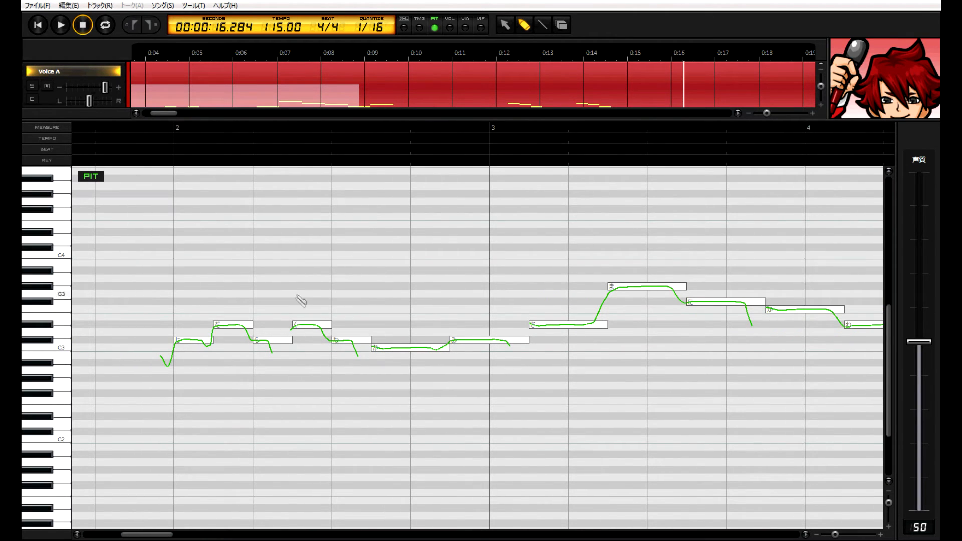
mouse_move(161, 358)
mouse_down()
mouse_move(193, 343)
mouse_move(184, 365)
mouse_up()
mouse_move(432, 349)
mouse_down()
mouse_move(446, 364)
mouse_move(468, 339)
mouse_up()
drag(164, 535, 172, 538)
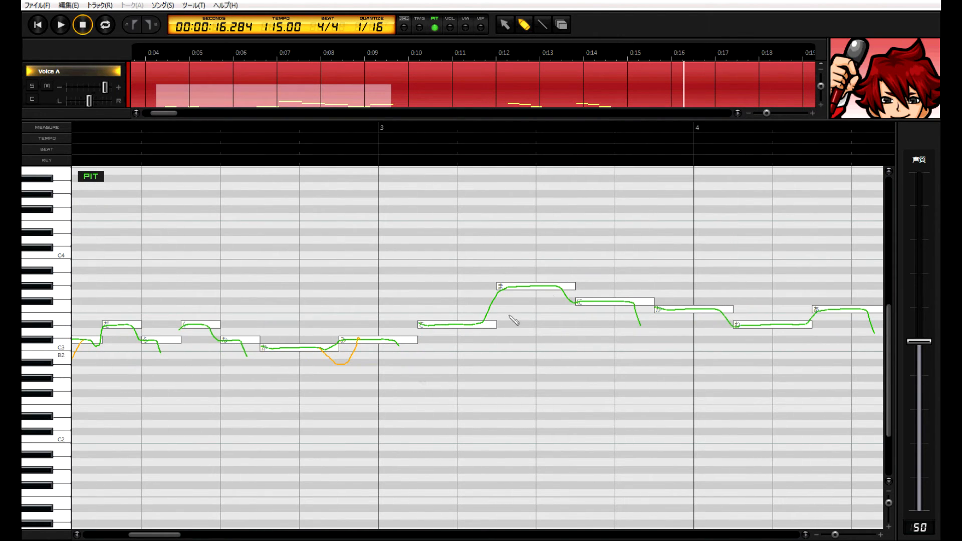
Draw delayed pitch rises into the ま note in measure 3 and the あ note in measure 4
drag(480, 324, 519, 288)
key(ctrl+z)
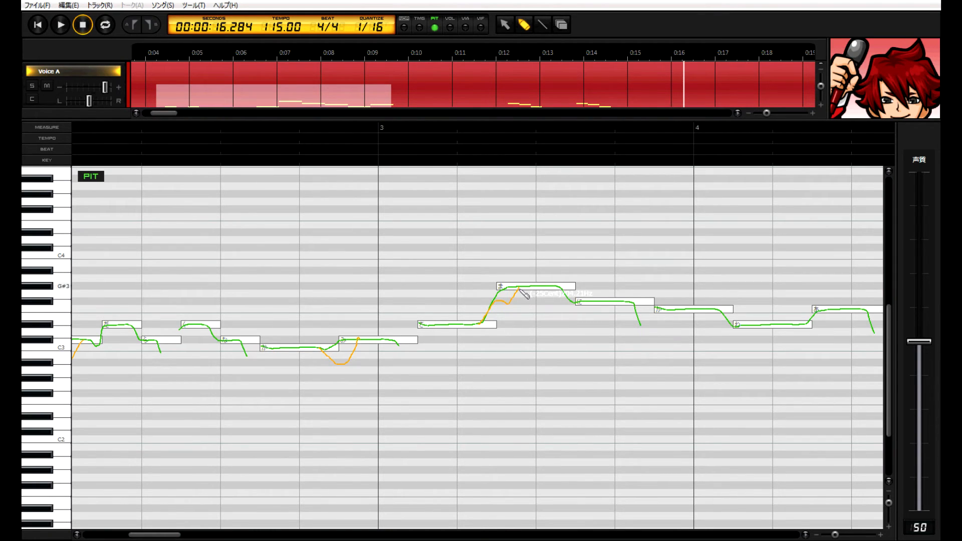
drag(176, 535, 186, 537)
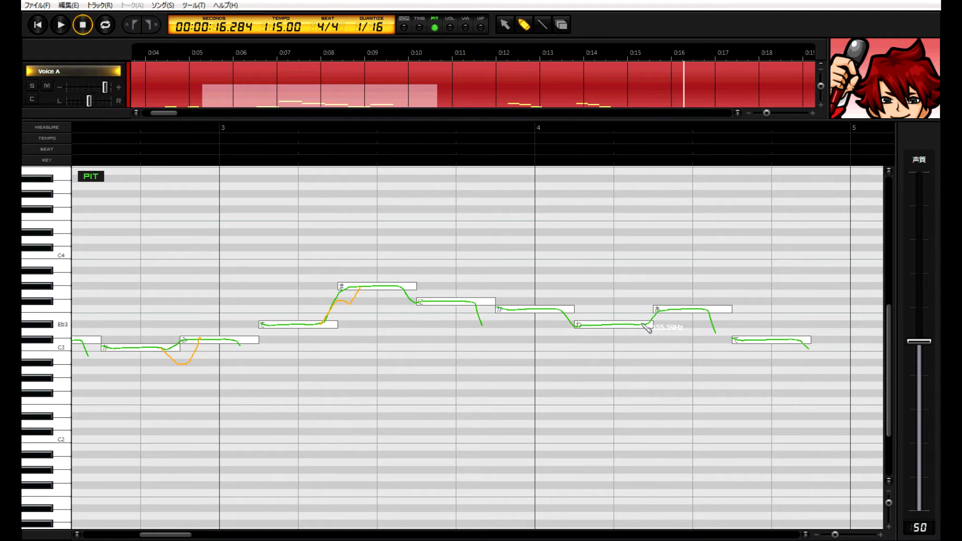
mouse_move(645, 326)
mouse_down()
mouse_move(659, 329)
mouse_move(676, 310)
mouse_up()
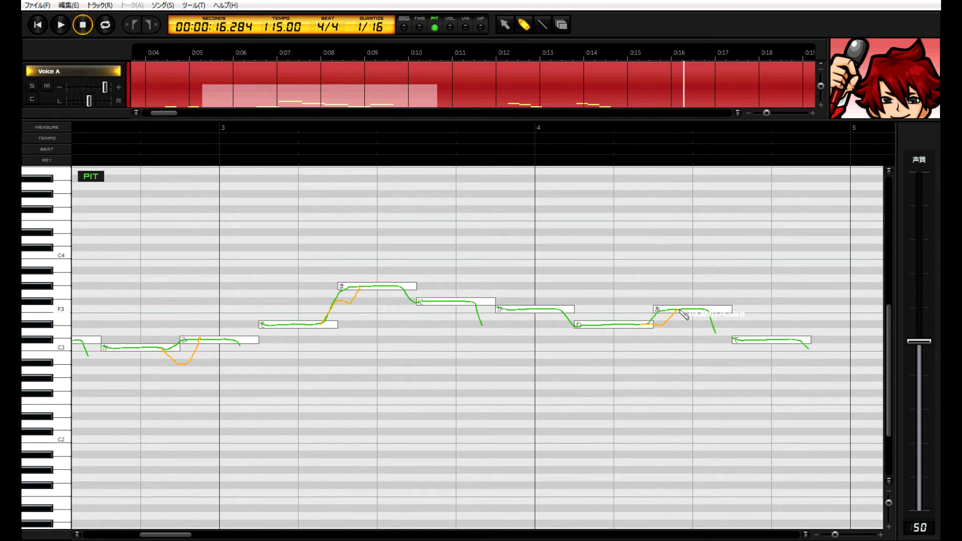
Audition the redrawn pitch curve from just before measure 2 to the end of measure 4
drag(179, 535, 162, 537)
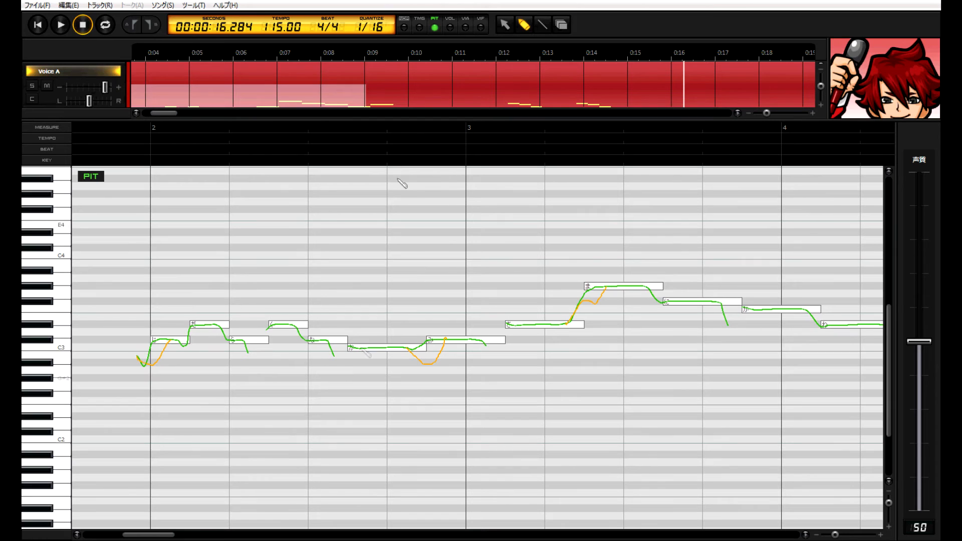
click(111, 128)
key(space)
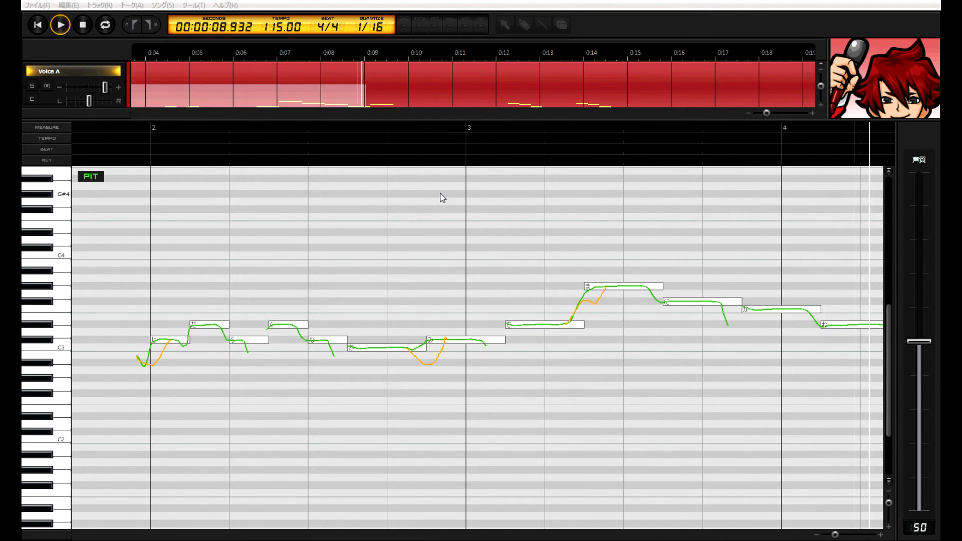
key(space)
Display the volume (VOL) curve and examine its shape across measures 2 to 5
drag(193, 536, 140, 537)
click(450, 28)
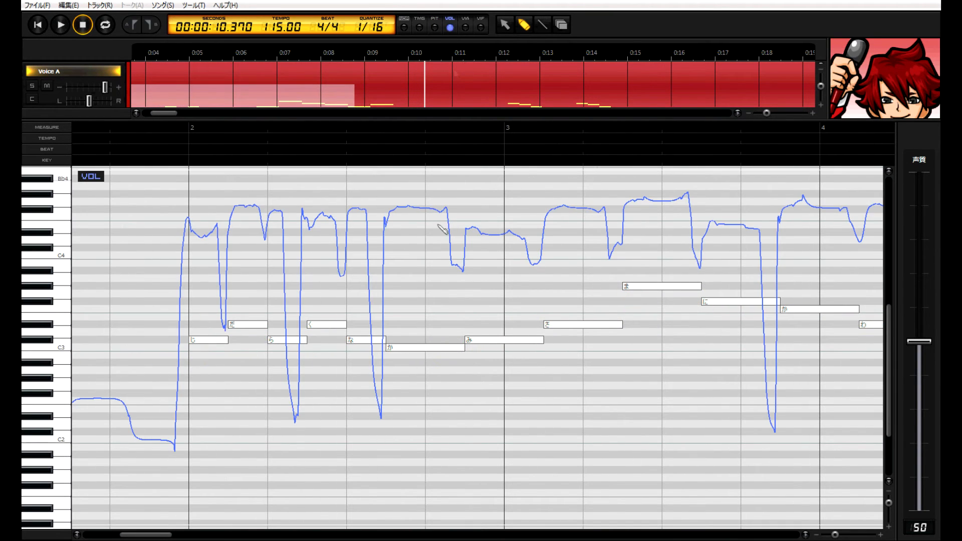
drag(161, 537, 164, 537)
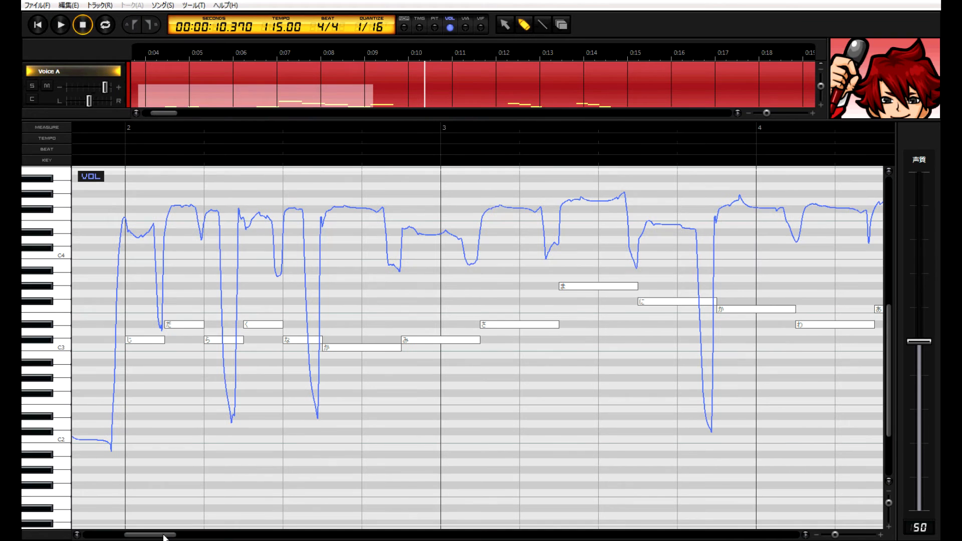
drag(834, 536, 833, 537)
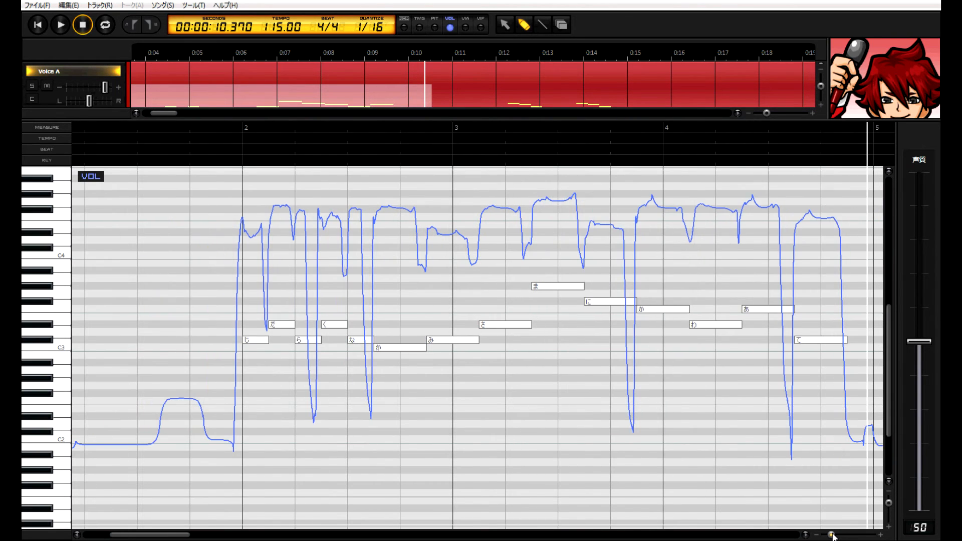
drag(176, 538, 190, 538)
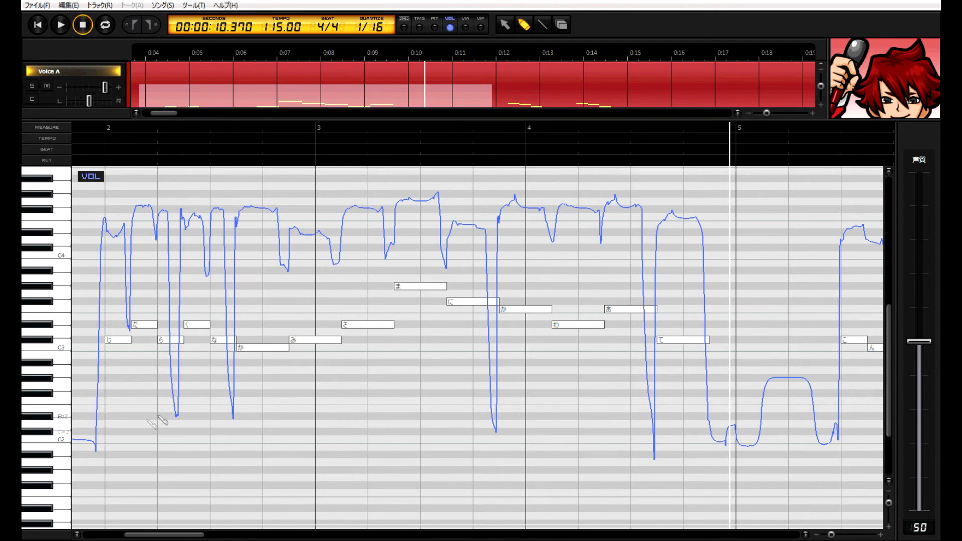
mouse_move(161, 535)
mouse_down()
mouse_move(153, 537)
mouse_move(161, 538)
mouse_up()
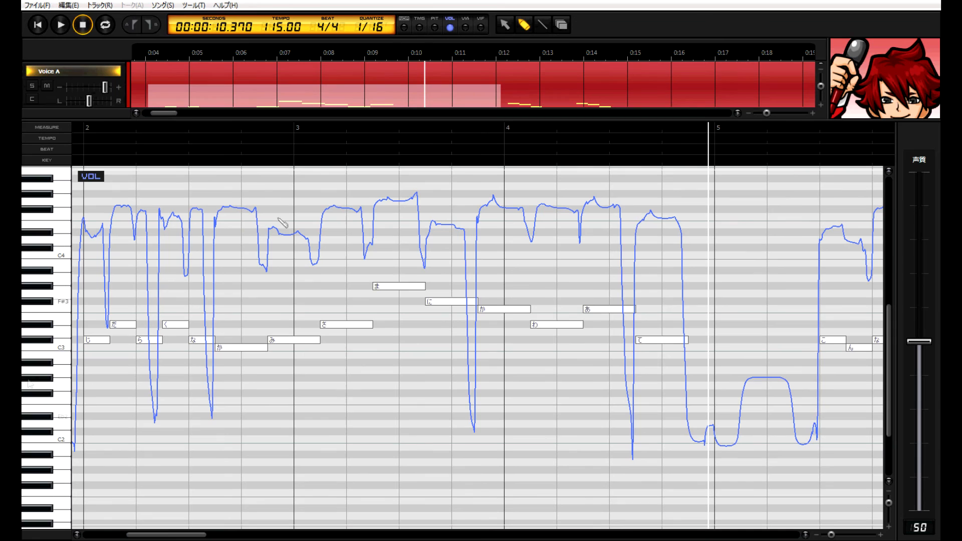
Draw over the volume dips after the じ, ら and な notes in measure 2 to keep the level up, and audition the result
drag(185, 538, 170, 538)
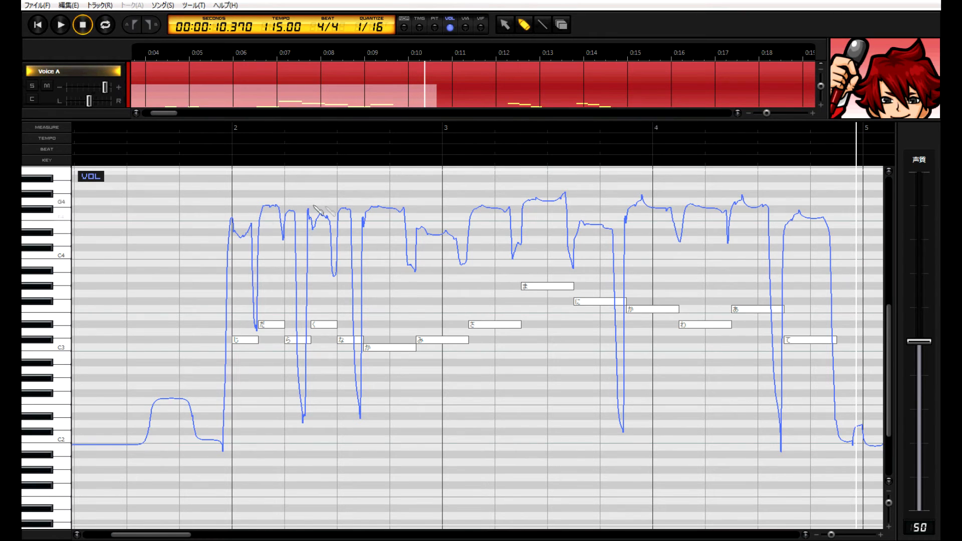
mouse_move(252, 224)
mouse_down()
mouse_move(263, 206)
mouse_move(371, 223)
mouse_up()
click(191, 133)
key(space)
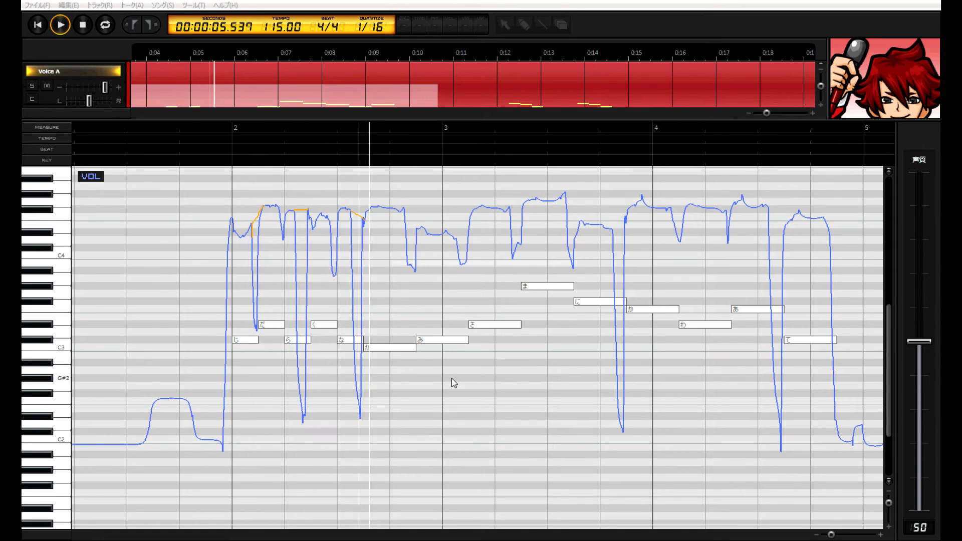
key(space)
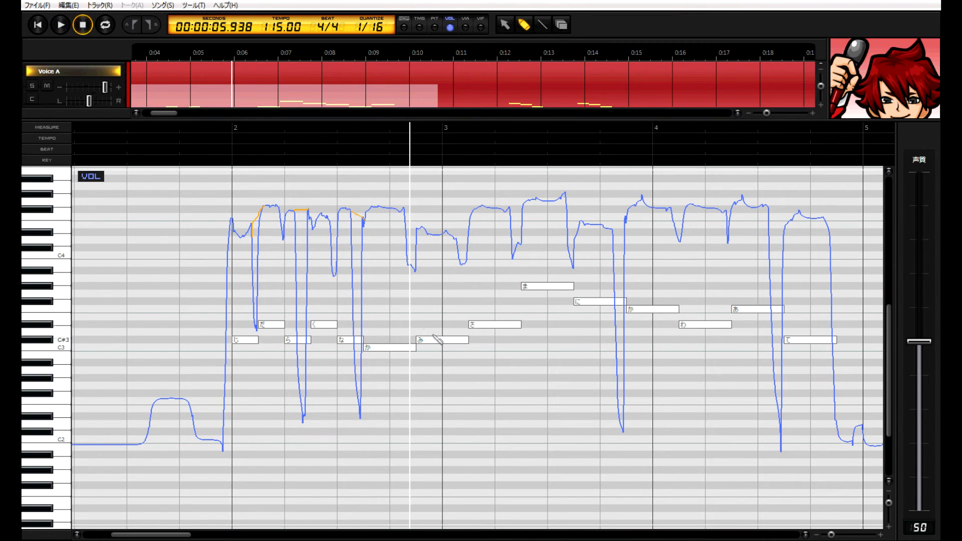
Draw an early, steep volume drop on the て note before measure 5 and audition it
drag(179, 536, 224, 539)
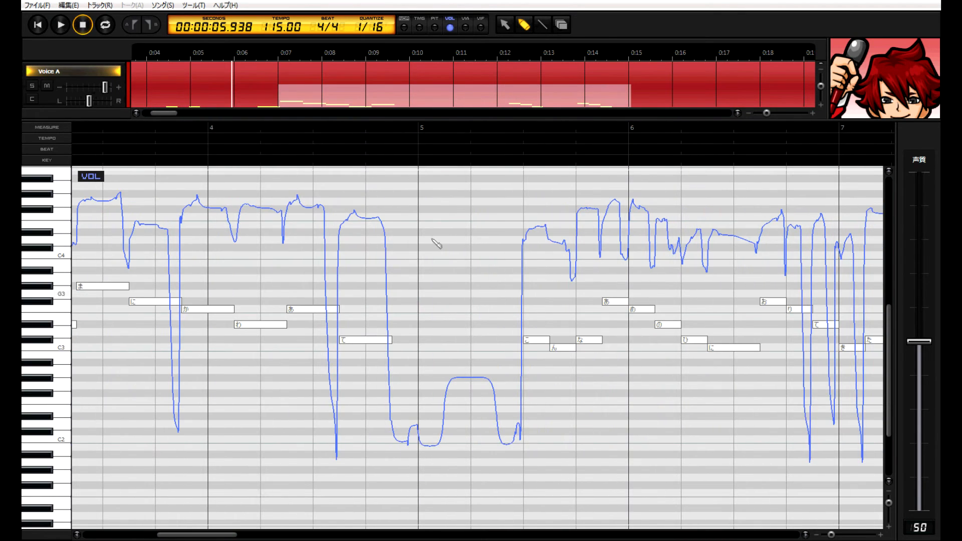
drag(362, 220, 400, 441)
key(space)
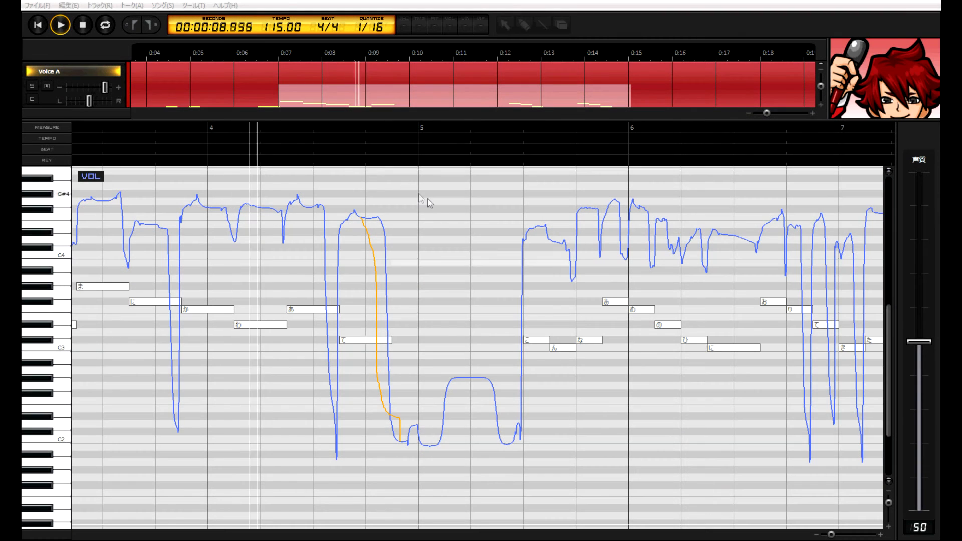
key(space)
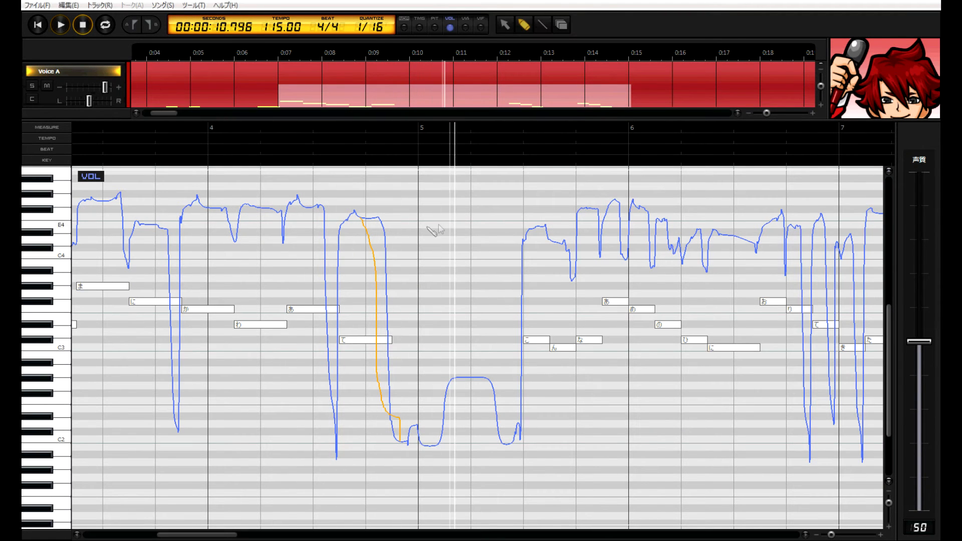
Redraw the て note's volume as a more gradual fade-out ending at measure 5, and audition it from the start of measure 4
drag(373, 236, 398, 346)
drag(362, 219, 399, 343)
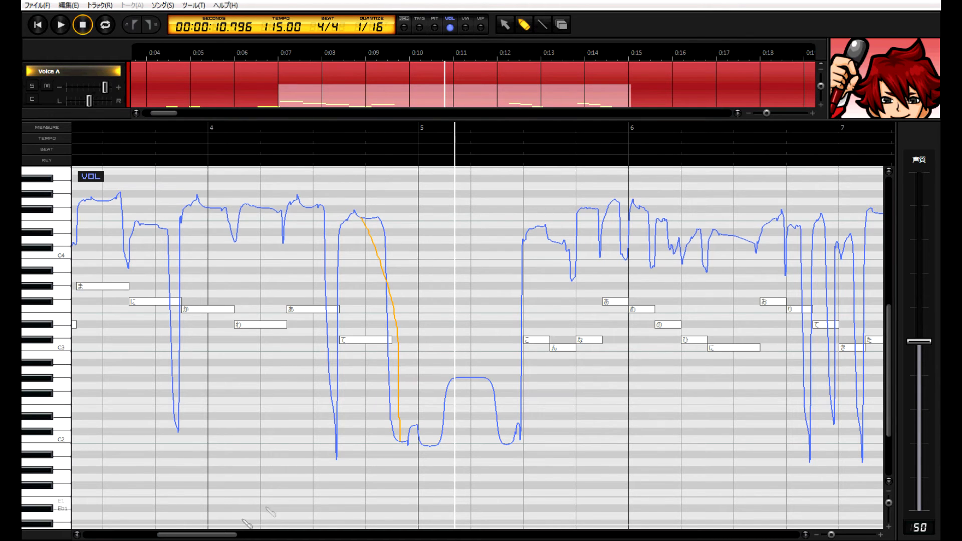
scroll(221, 536, right, 2)
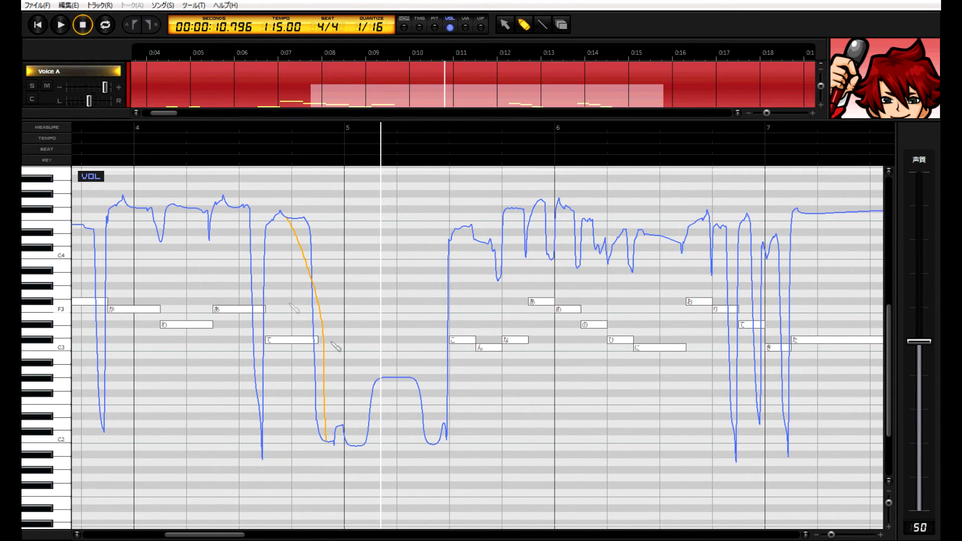
drag(321, 323, 345, 437)
mouse_move(310, 268)
mouse_down()
mouse_move(337, 350)
mouse_move(346, 433)
mouse_up()
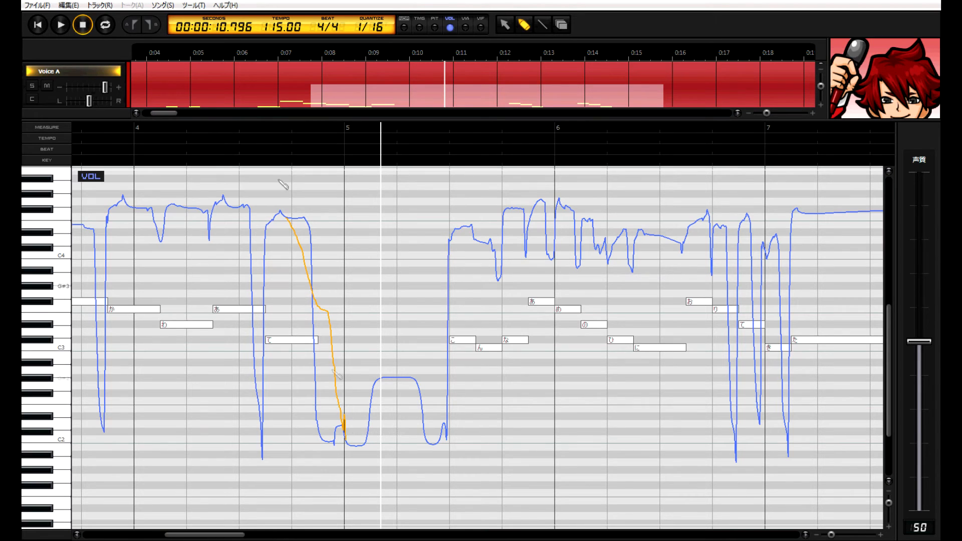
click(122, 129)
key(space)
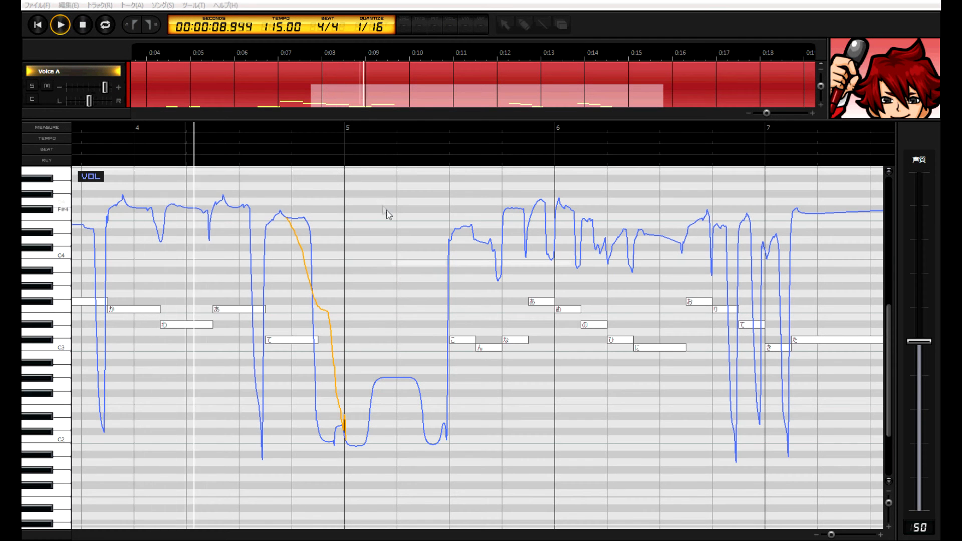
key(space)
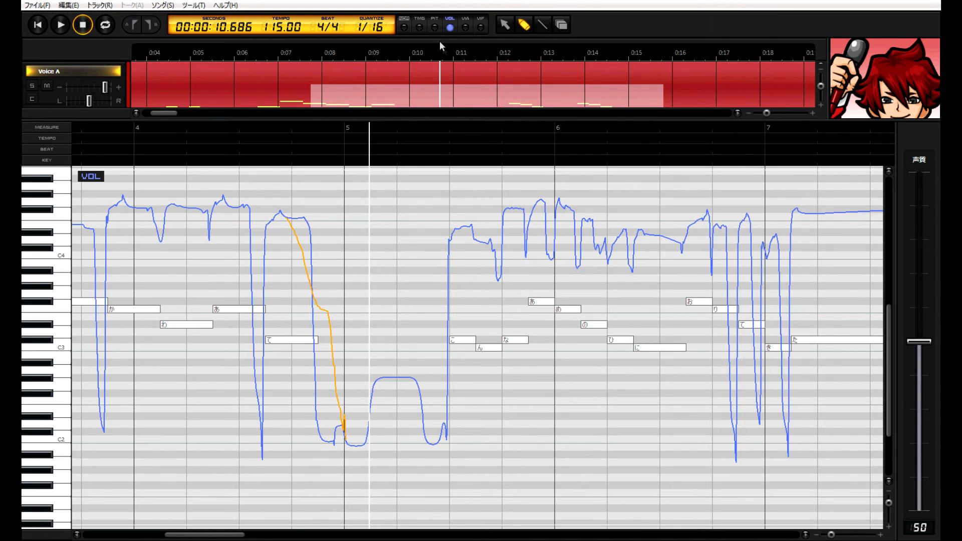
Switch to pitch (PIT) editing, draw an upward pitch rise at the end of the て note before measure 5, and audition it
click(435, 28)
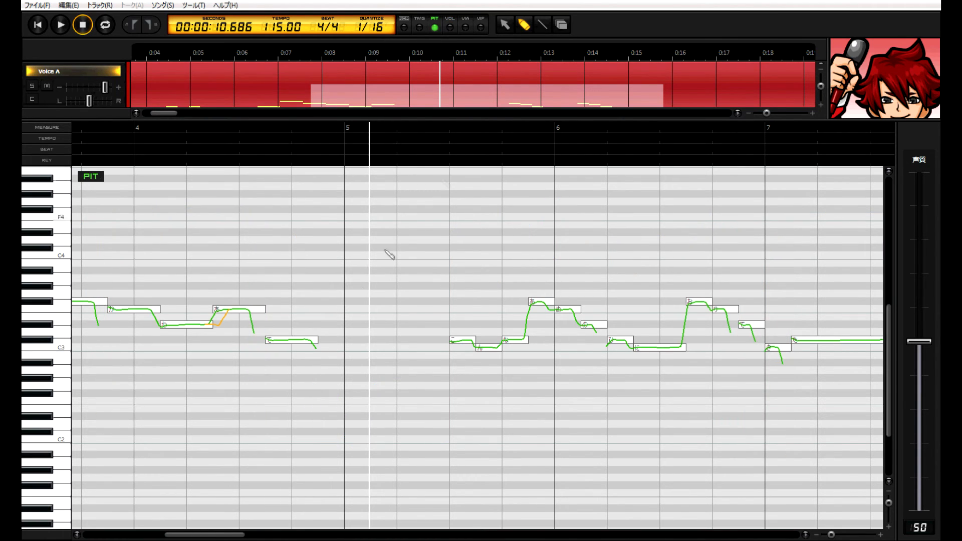
drag(306, 340, 332, 303)
key(space)
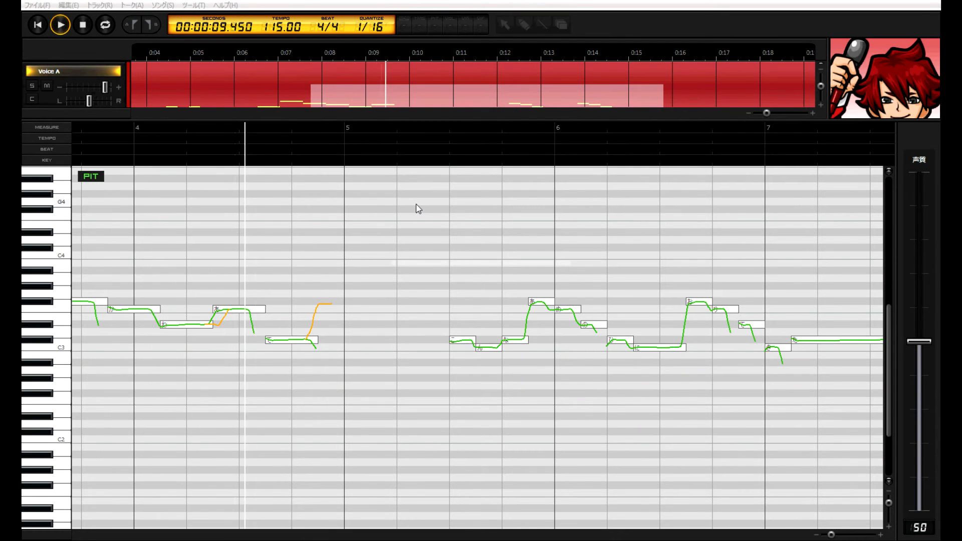
key(space)
Examine the vibrato amplitude (VIA) curve from measure 2 to measure 7 and compare it with the vibrato frequency (VIF) curve
drag(206, 535, 165, 536)
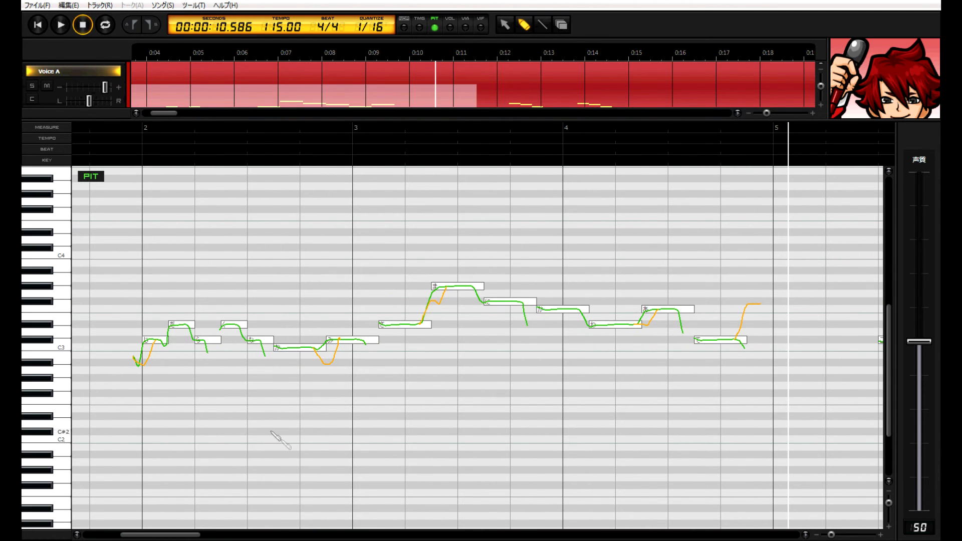
scroll(192, 536, right, 2)
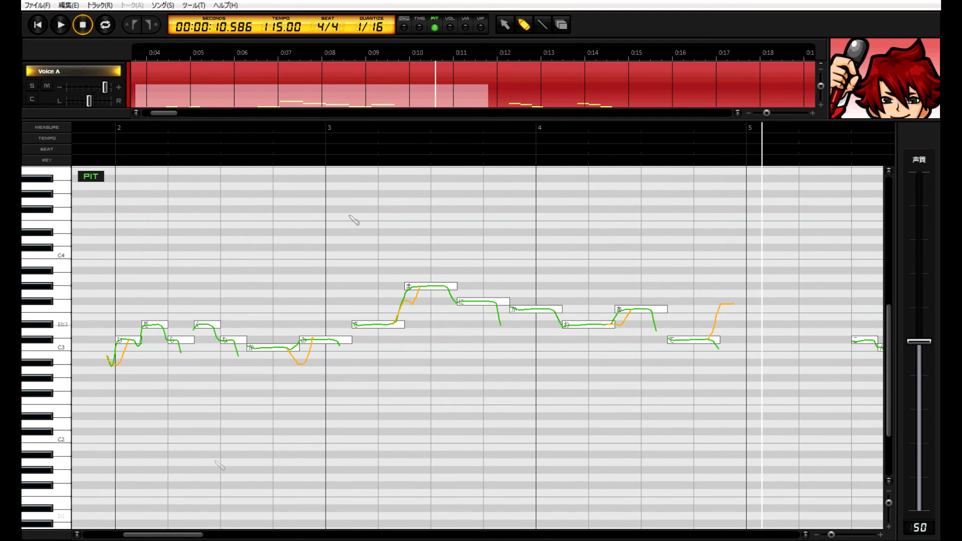
click(466, 28)
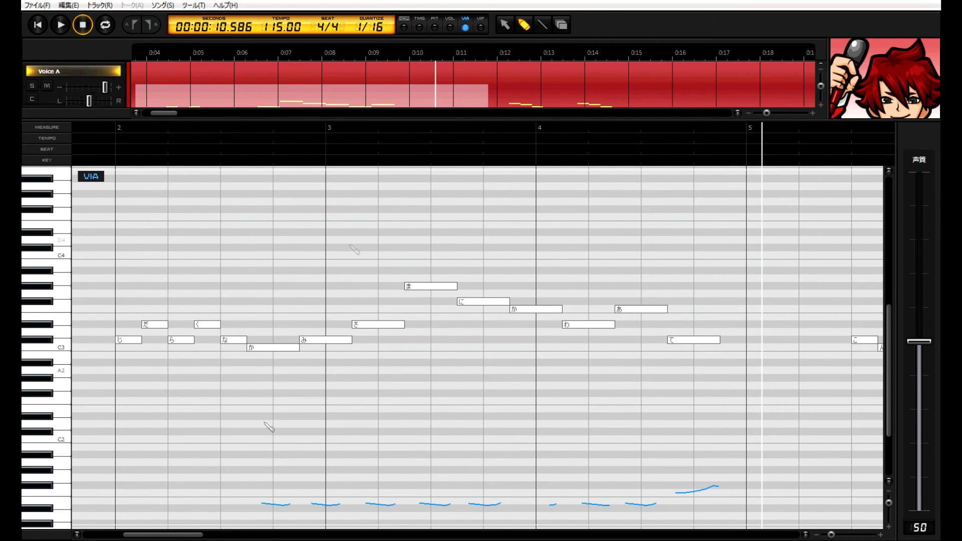
drag(183, 536, 189, 538)
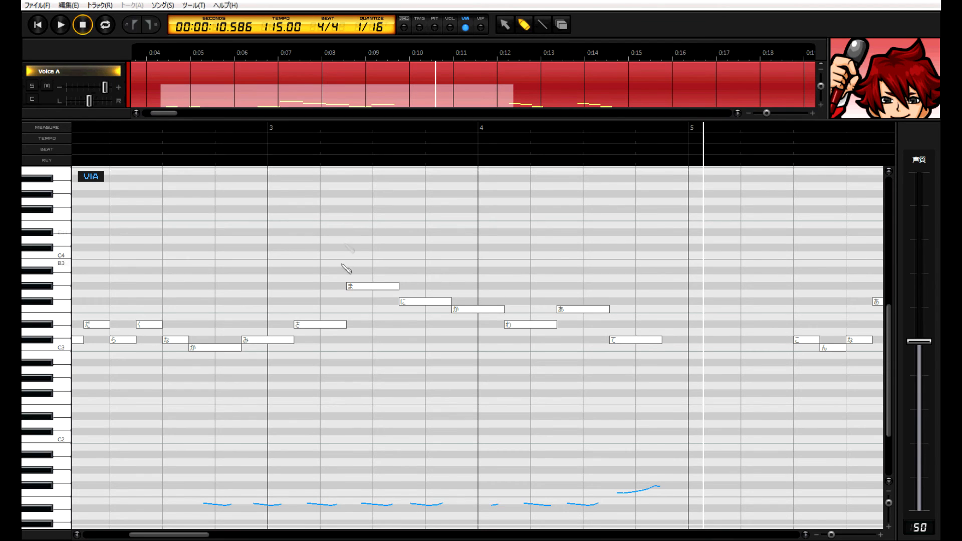
mouse_move(174, 535)
mouse_down()
mouse_move(256, 539)
mouse_move(244, 539)
mouse_up()
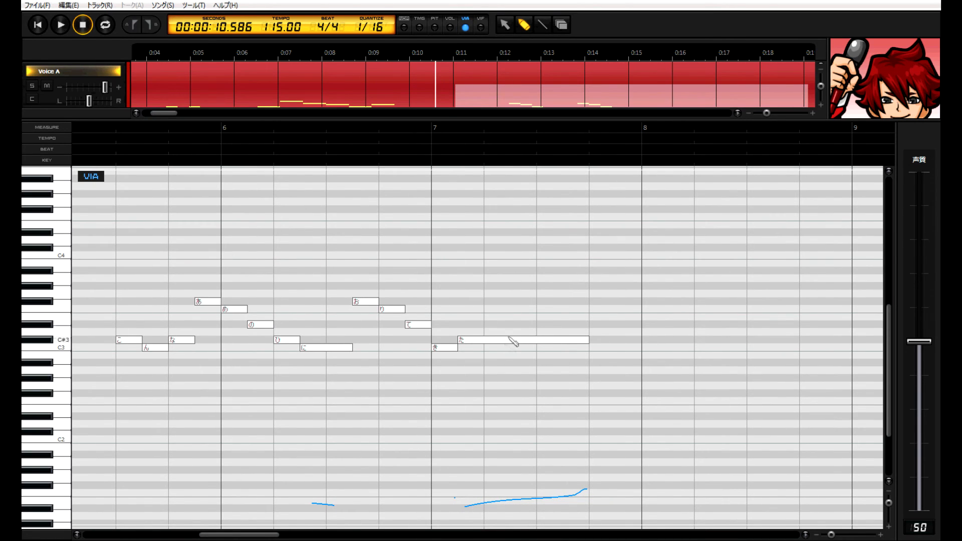
click(480, 29)
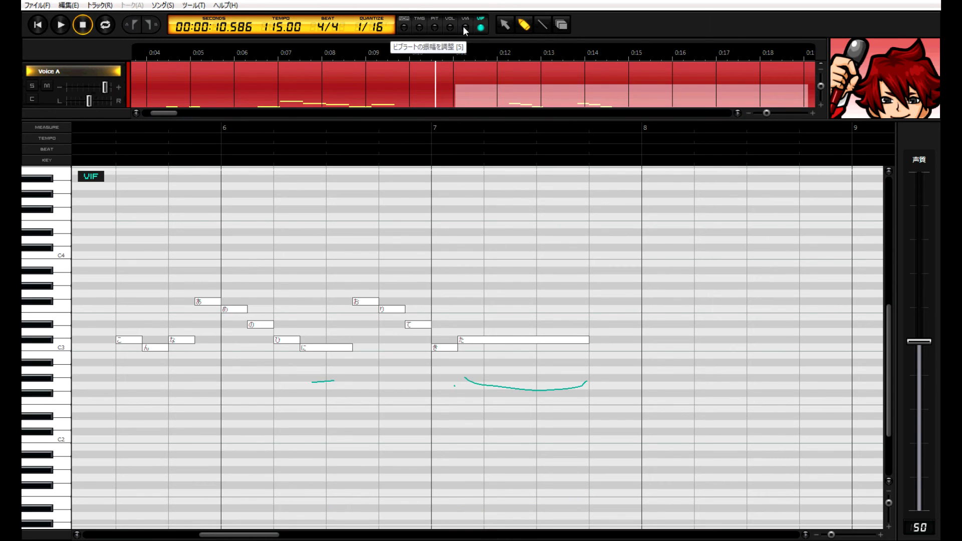
click(465, 28)
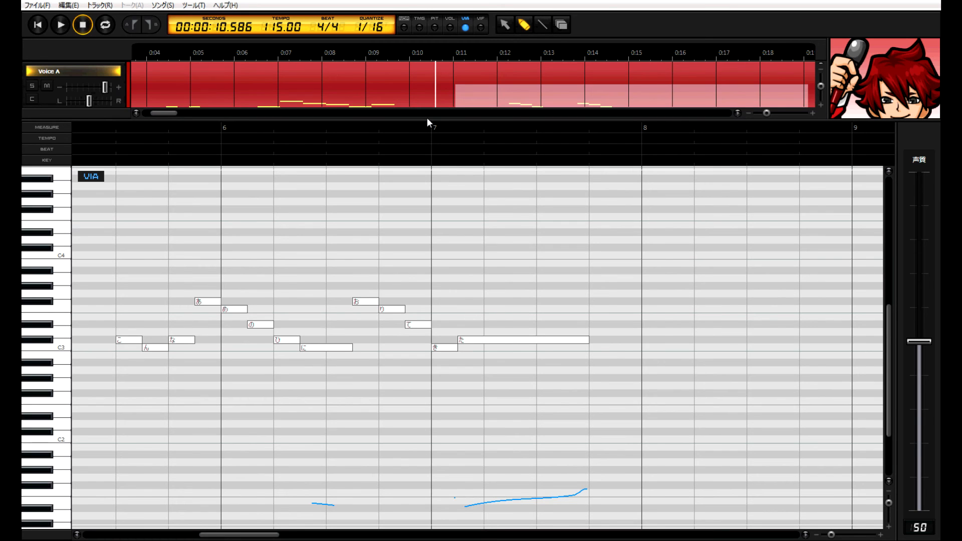
Draw a high, gently rising vibrato amplitude curve across the long た note in measure 7 and audition it
drag(460, 330, 605, 303)
key(space)
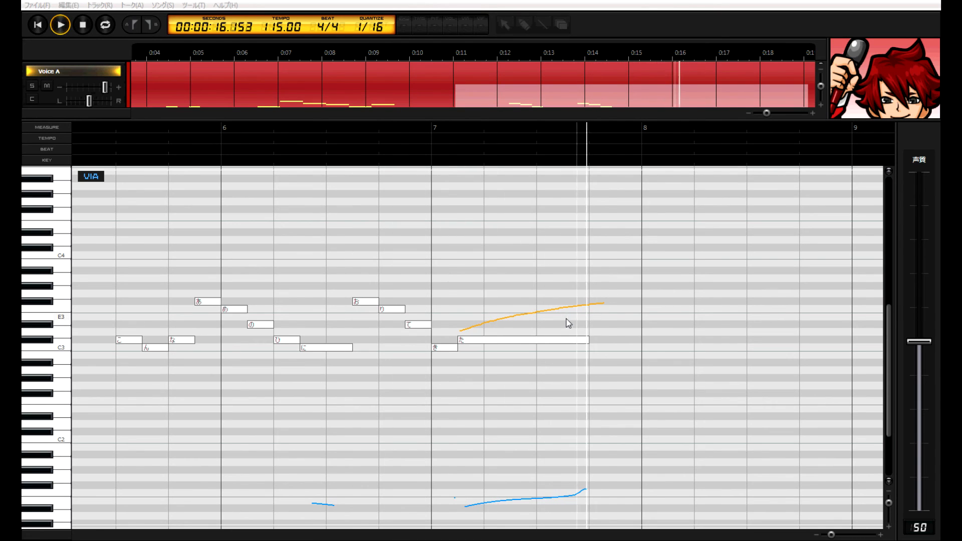
key(space)
scroll(266, 535, right, 2)
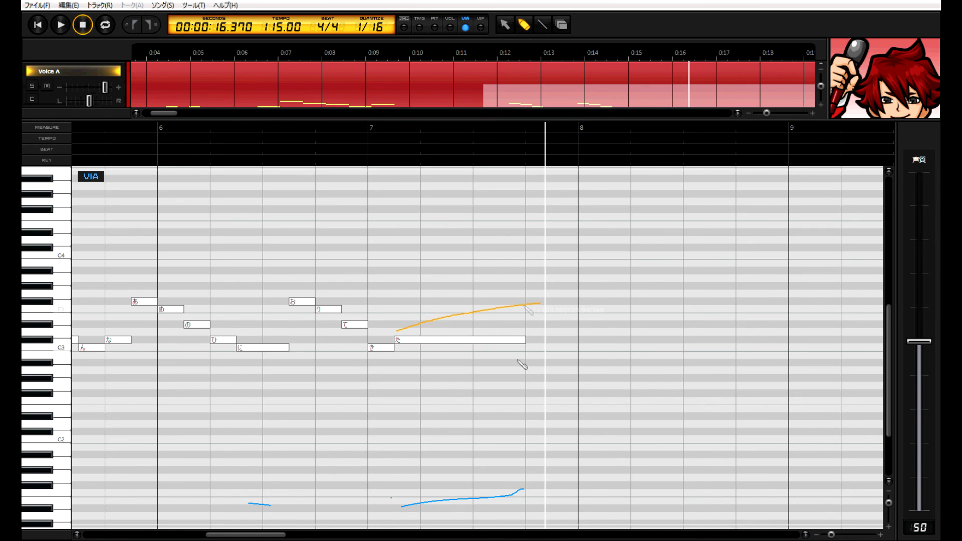
Switch to vibrato frequency (VIF) editing, draw a raised arch across the long た note in measure 7, and audition it
click(481, 27)
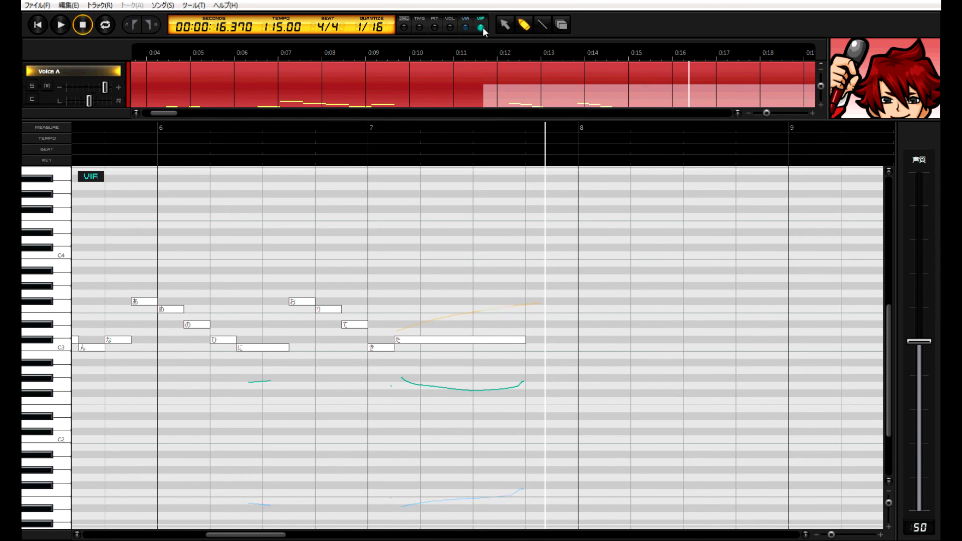
drag(399, 356, 535, 350)
key(space)
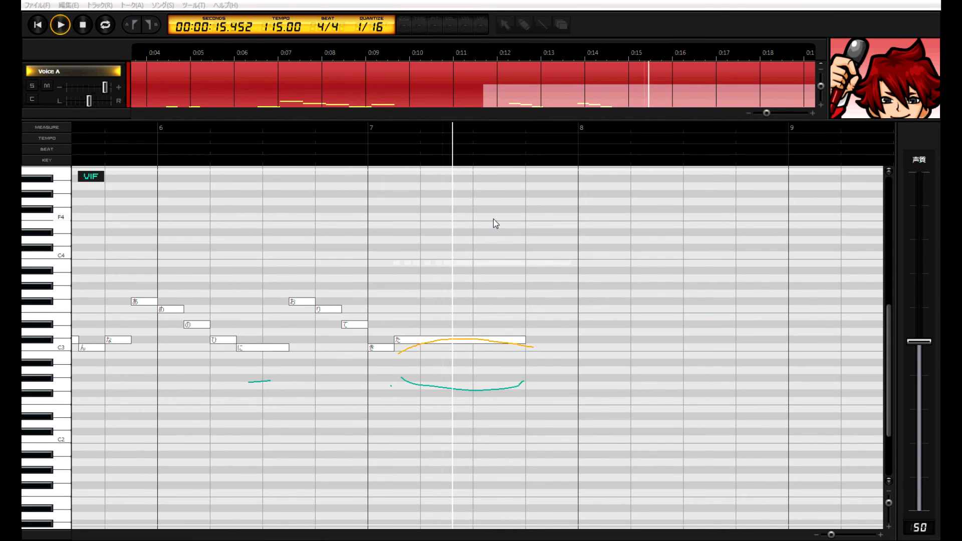
key(space)
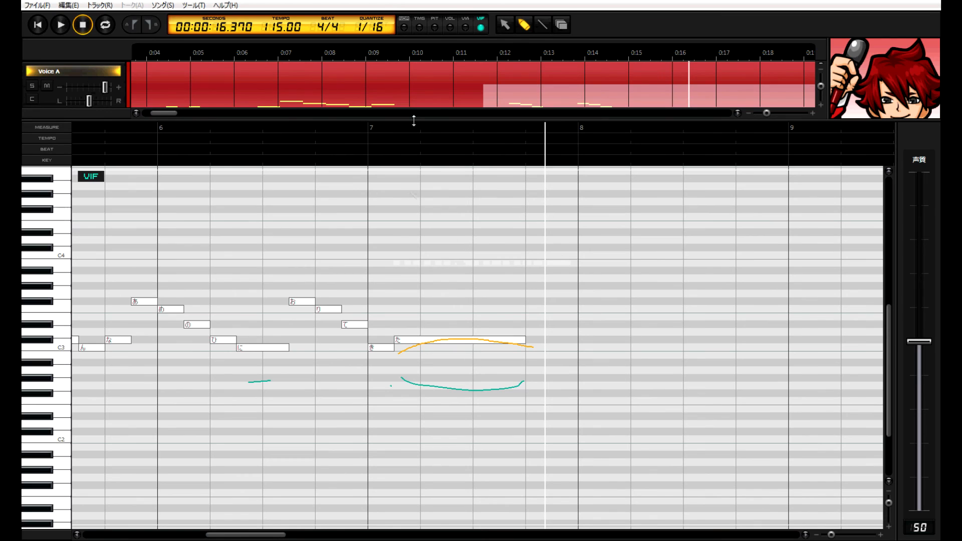
Redraw the second half of the た note's vibrato frequency, falling to about 4.5 Hz, and its vibrato amplitude as falling curves, and audition them
drag(466, 339, 550, 417)
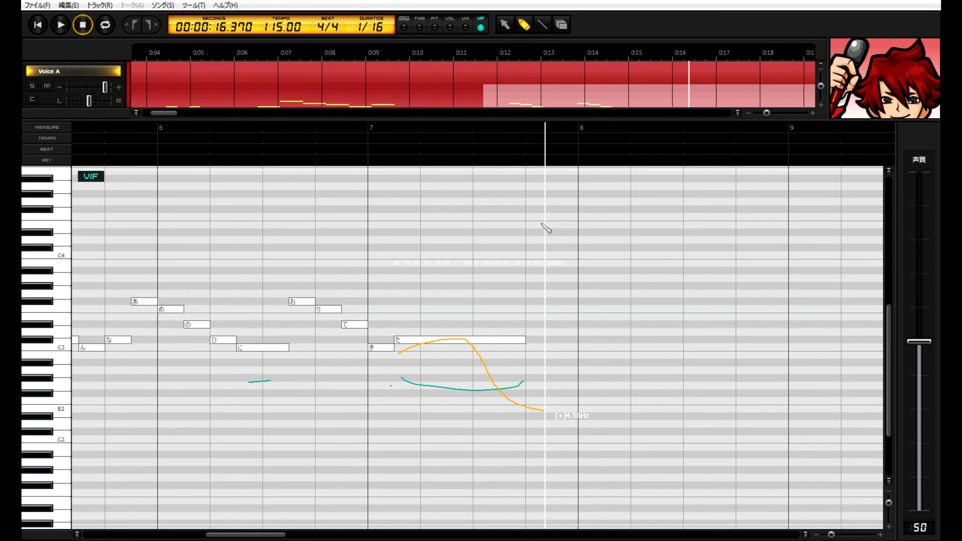
click(465, 28)
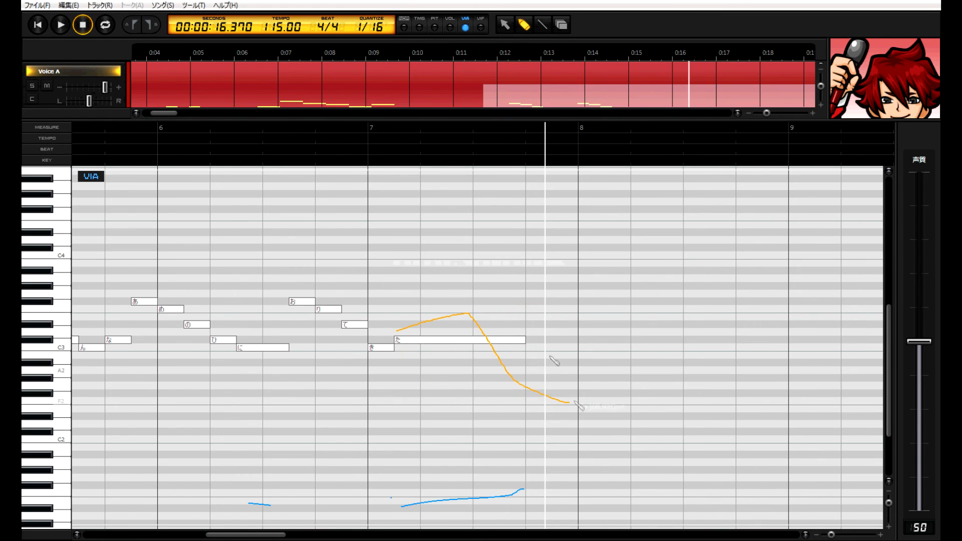
key(space)
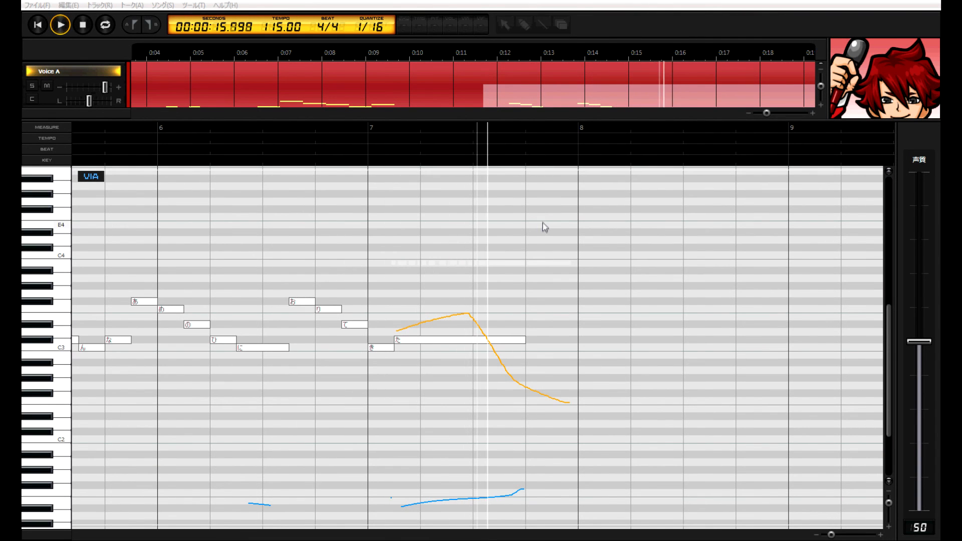
key(space)
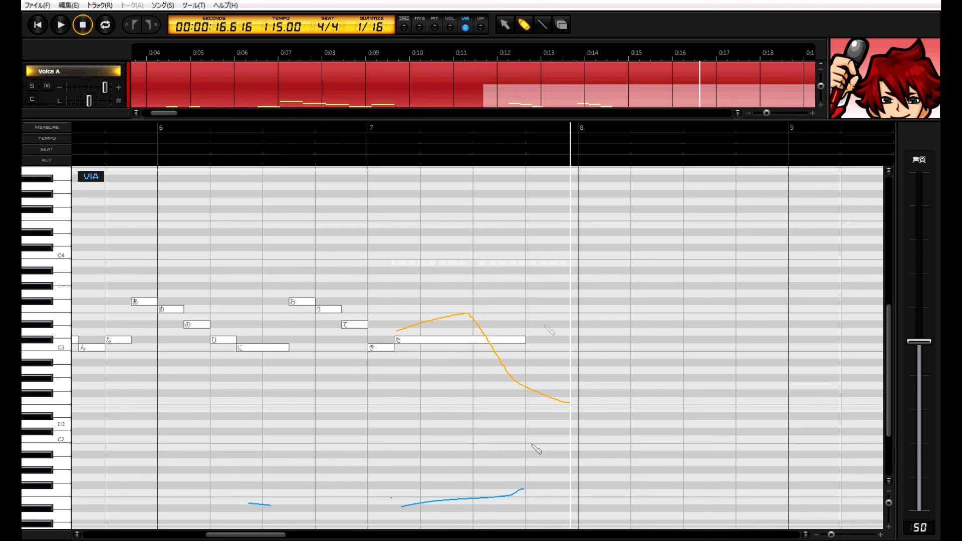
Review the た note's redrawn vibrato frequency and amplitude curves, and examine the vibrato amplitude curve back to measure 2
click(485, 28)
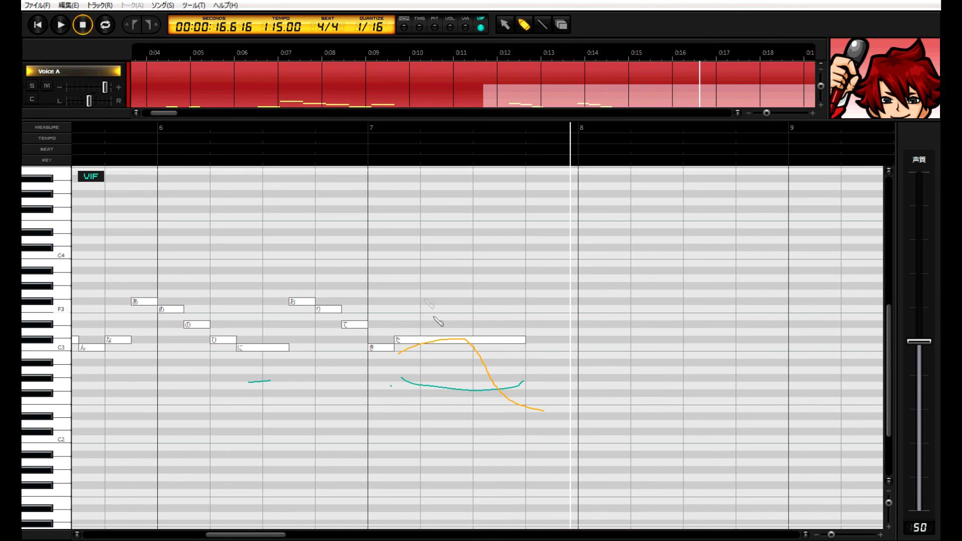
click(466, 28)
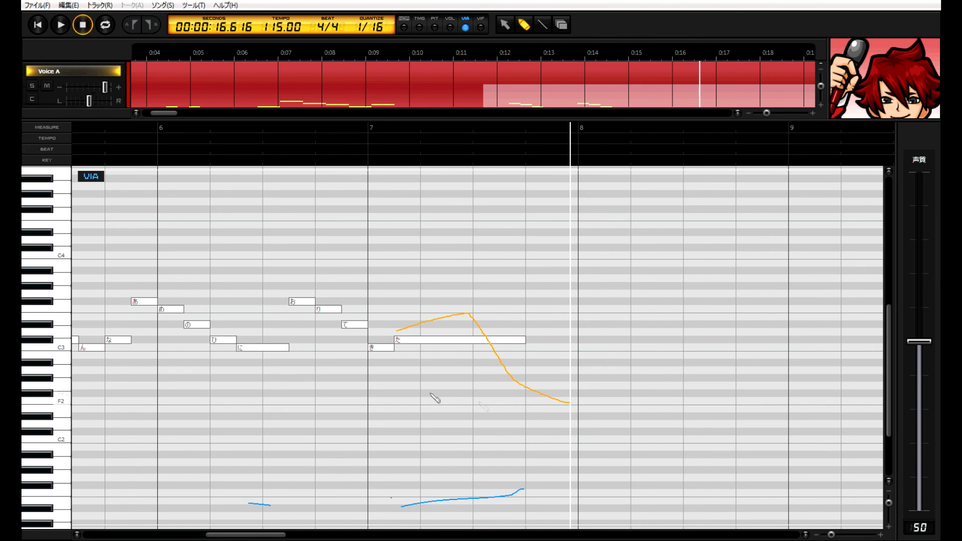
drag(281, 538, 235, 540)
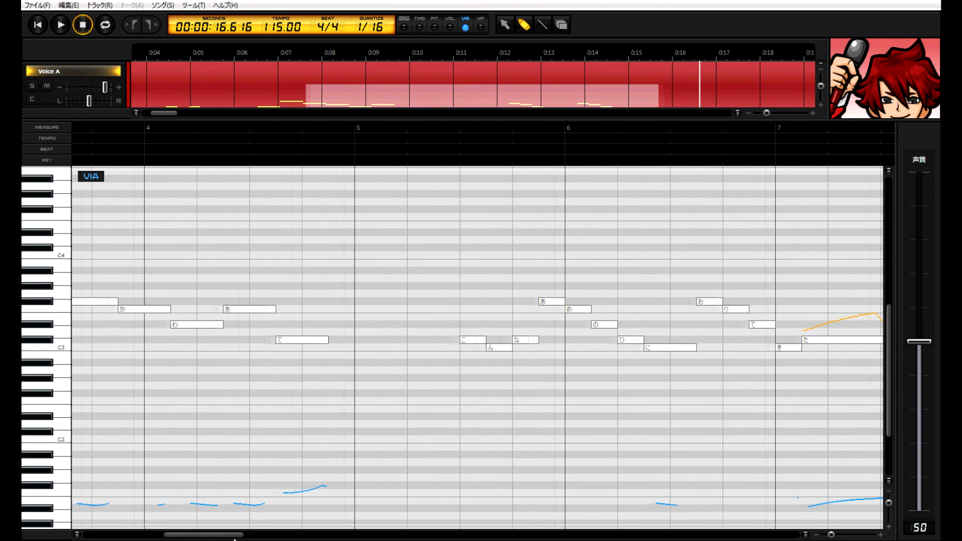
drag(204, 537, 155, 536)
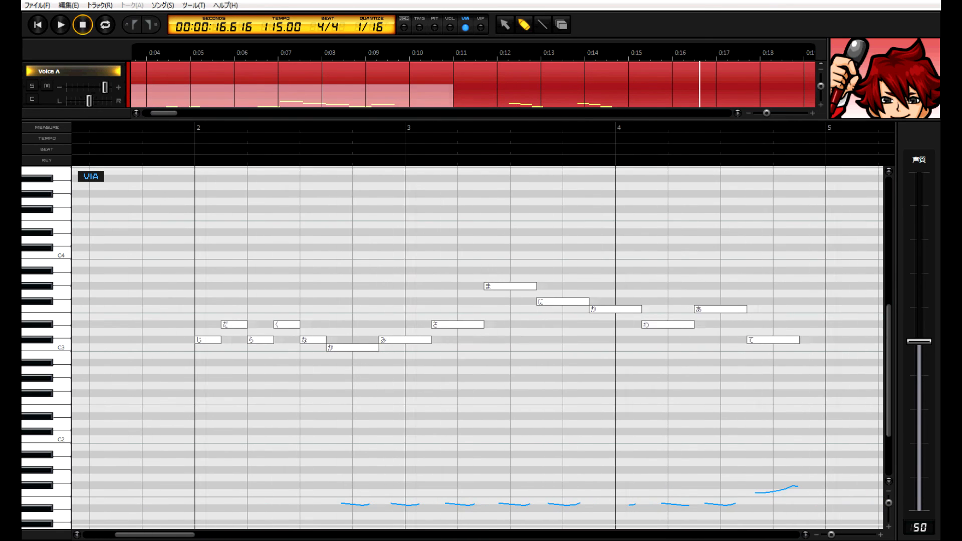